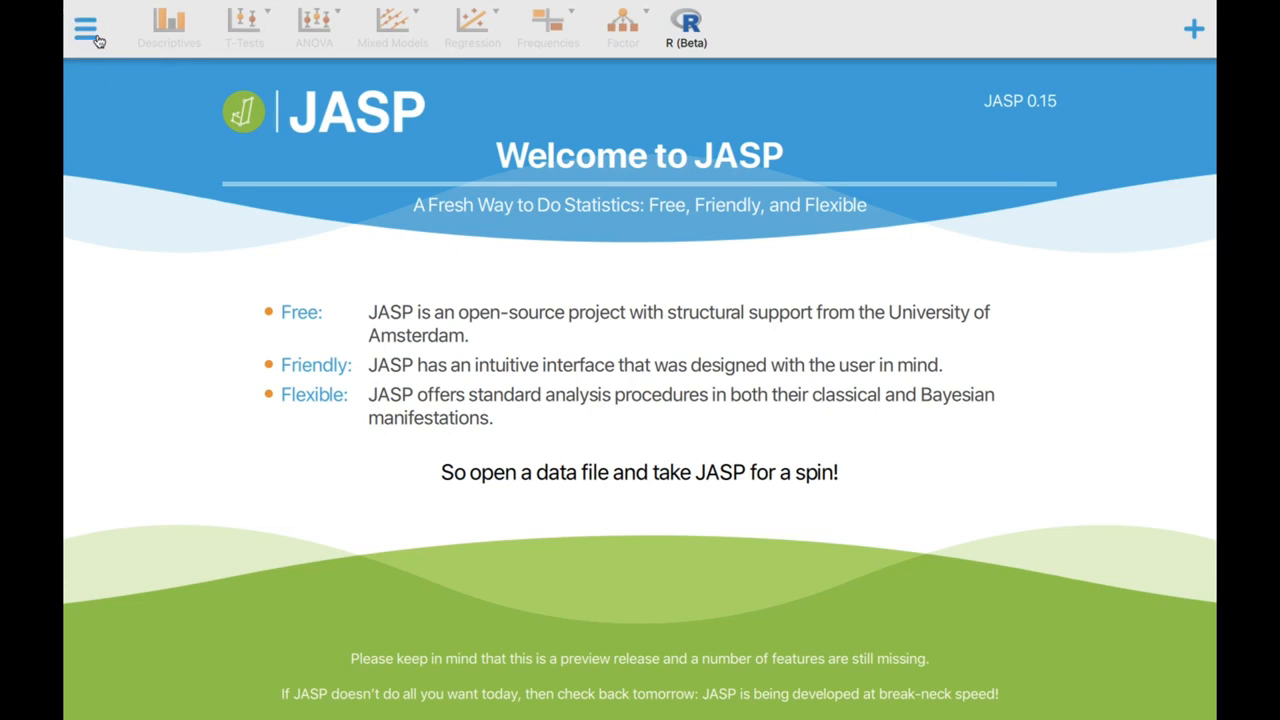
- Open the data file DESCRIPTIVE DATA ANALYSIS.csv from the computer's Desktop folder
left_click(87, 38)
left_click(114, 80)
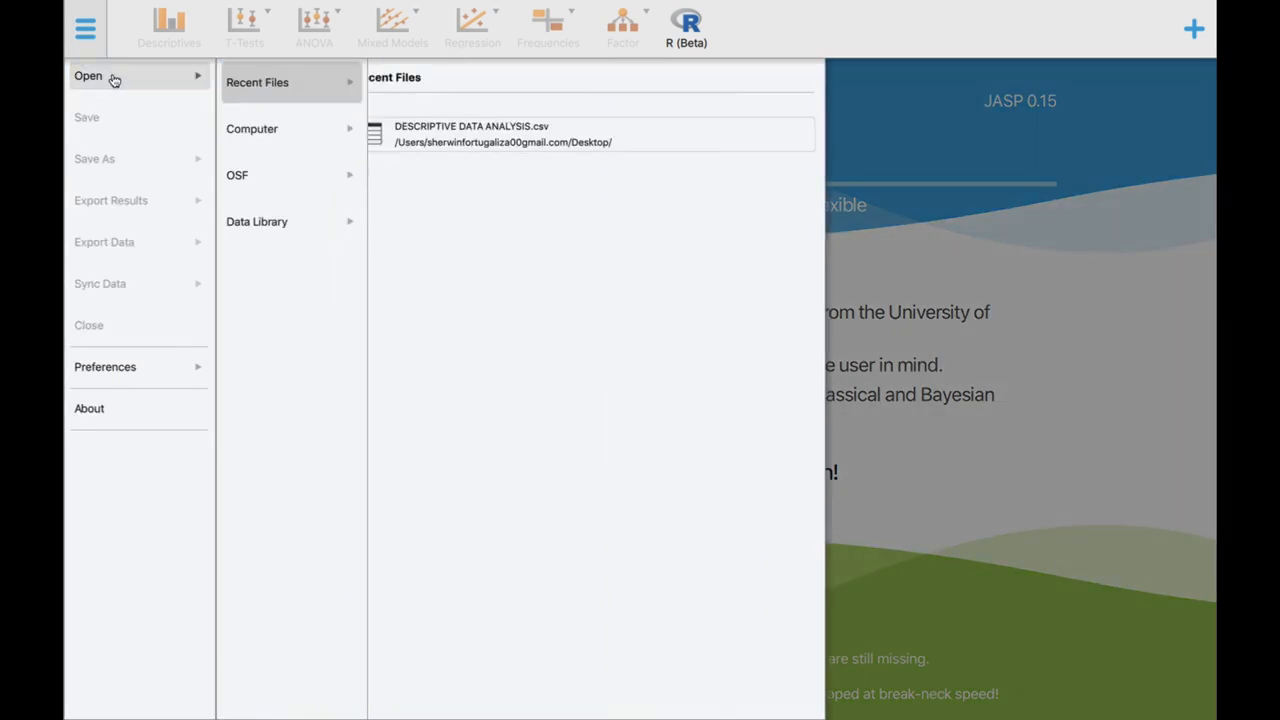
left_click(259, 132)
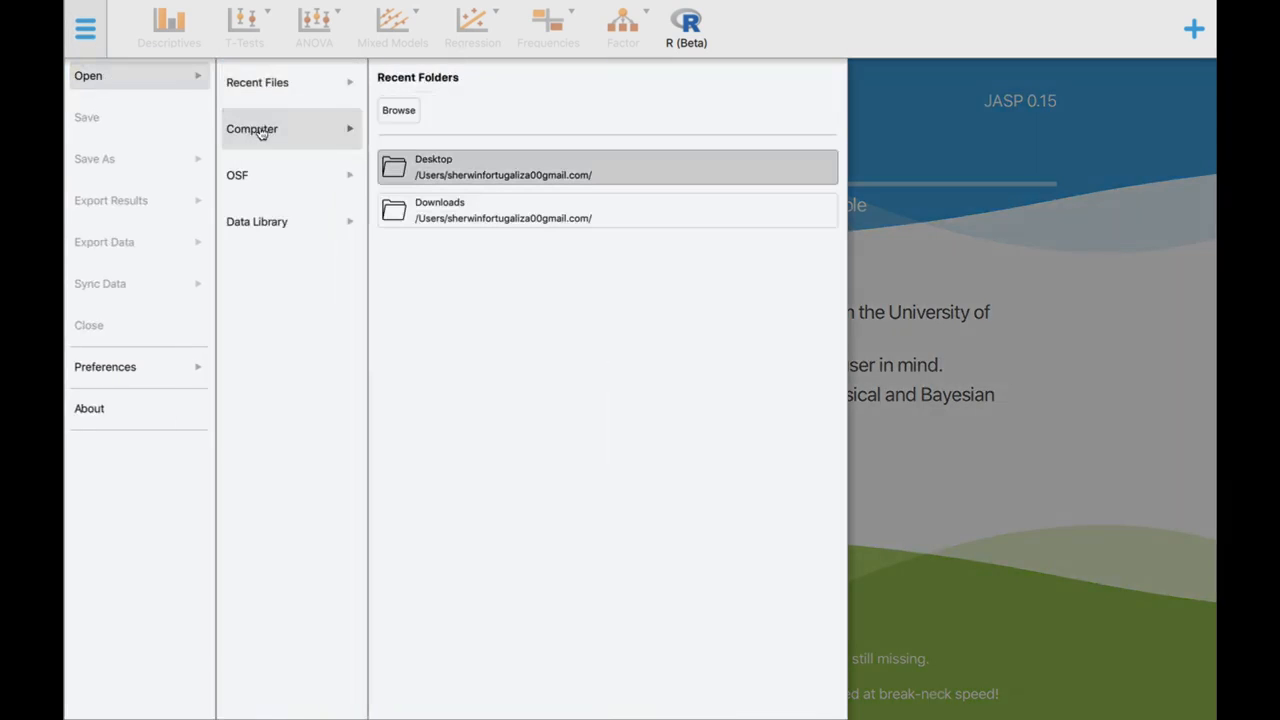
left_click(412, 120)
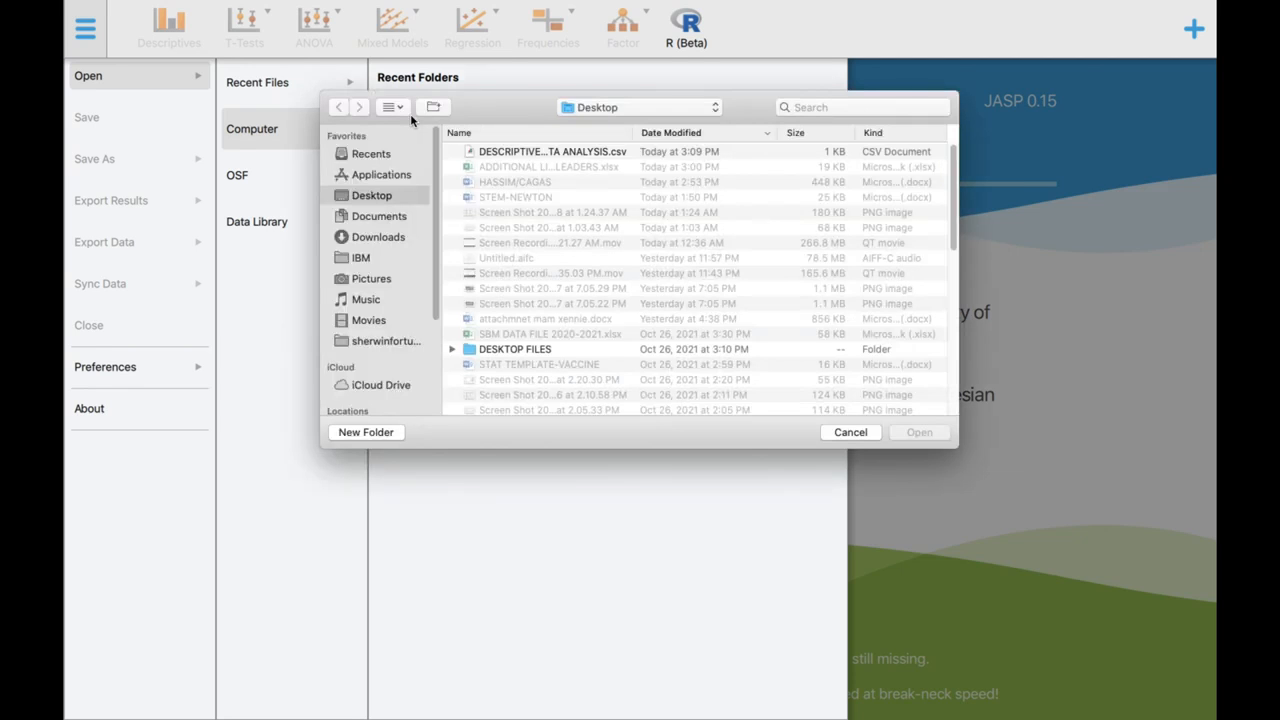
left_click(612, 151)
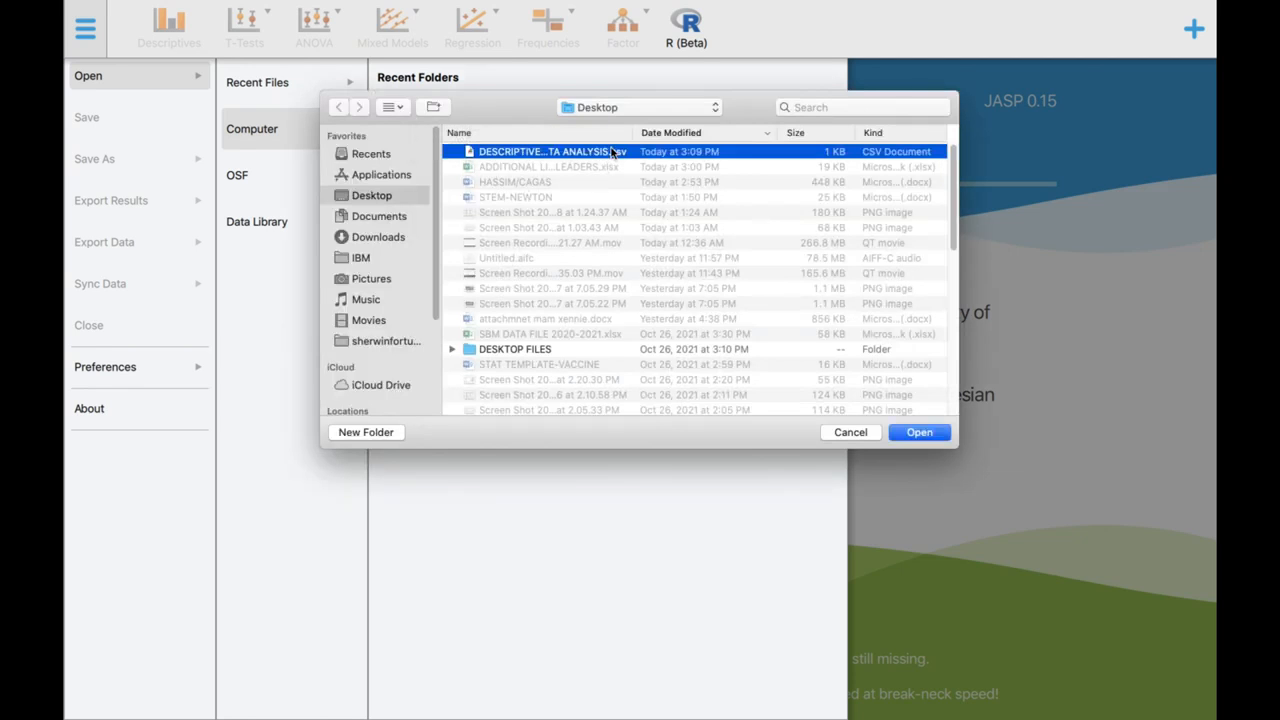
left_click(612, 151)
left_click(934, 433)
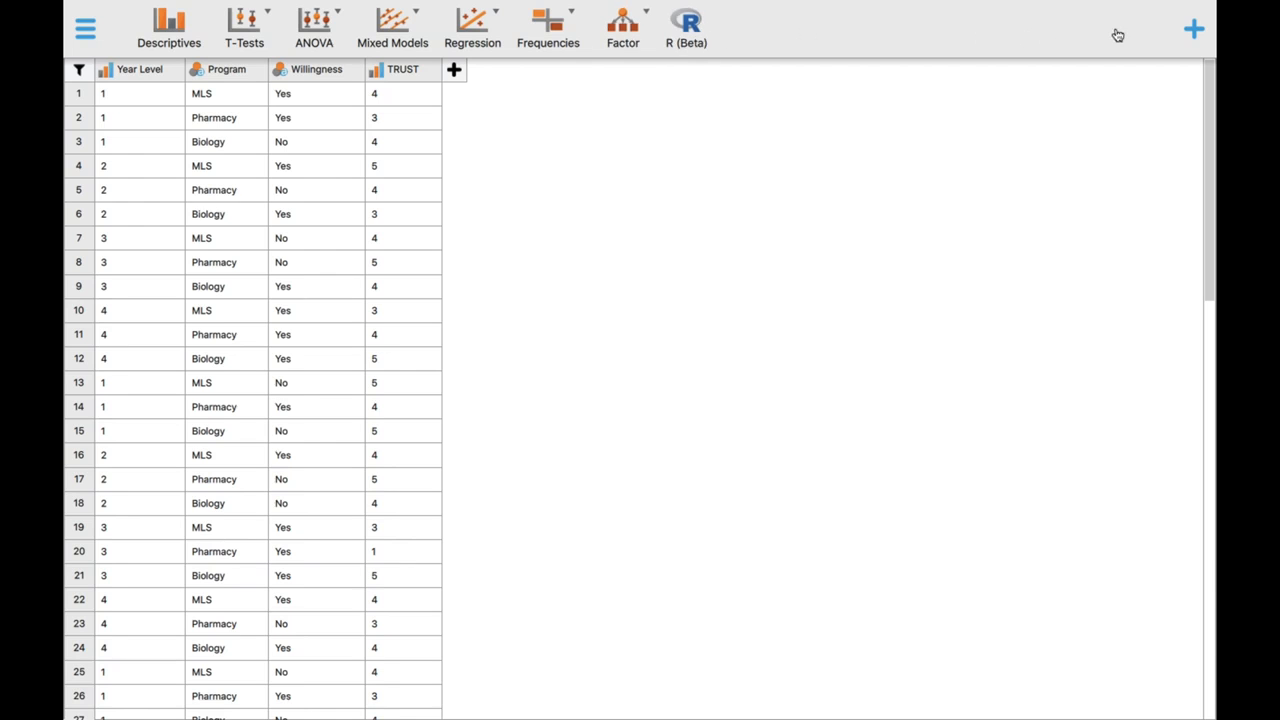
- Enable all the additional analysis modules from Audit through Visual Modeling, then return to the data table
left_click(1192, 34)
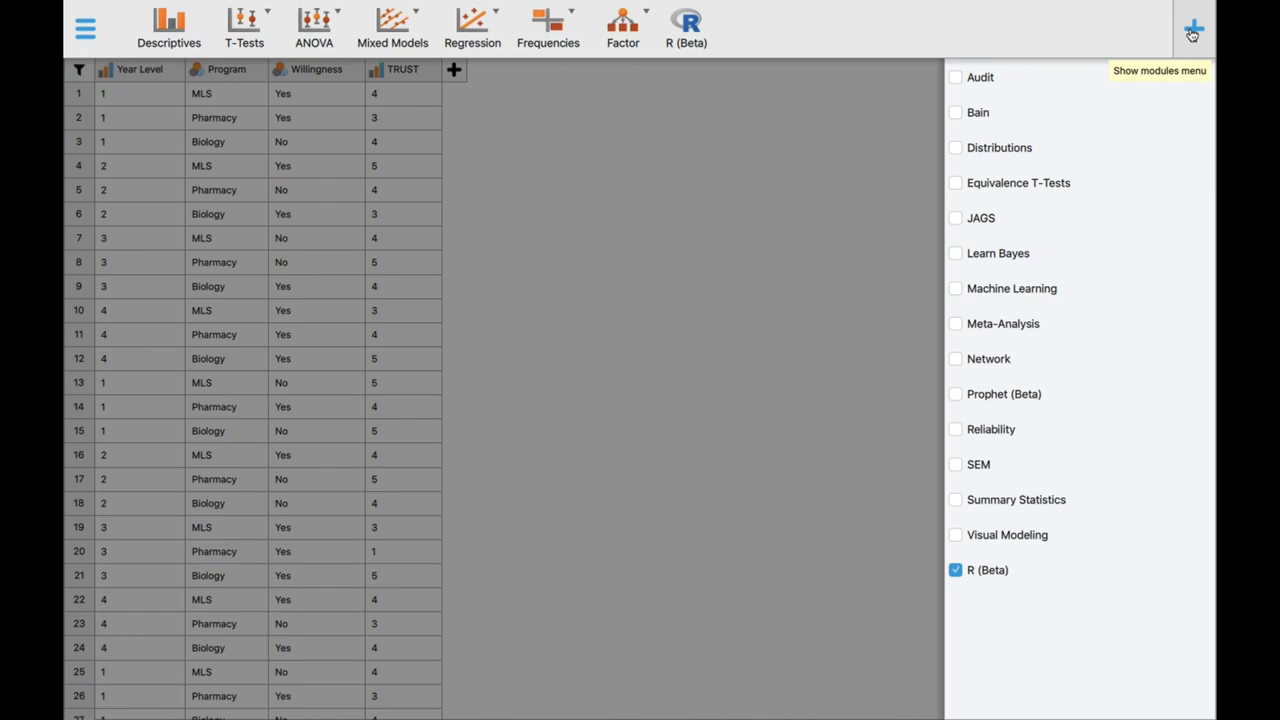
left_click(985, 80)
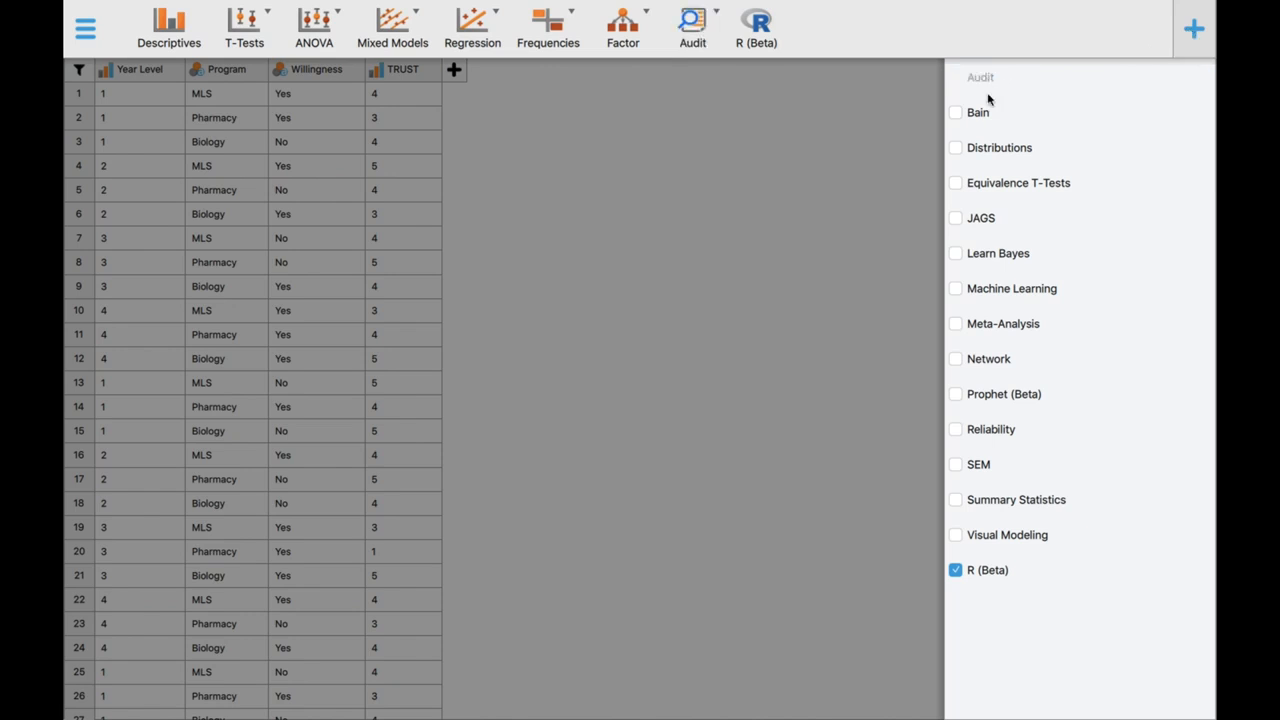
left_click(972, 114)
left_click(972, 150)
left_click(969, 182)
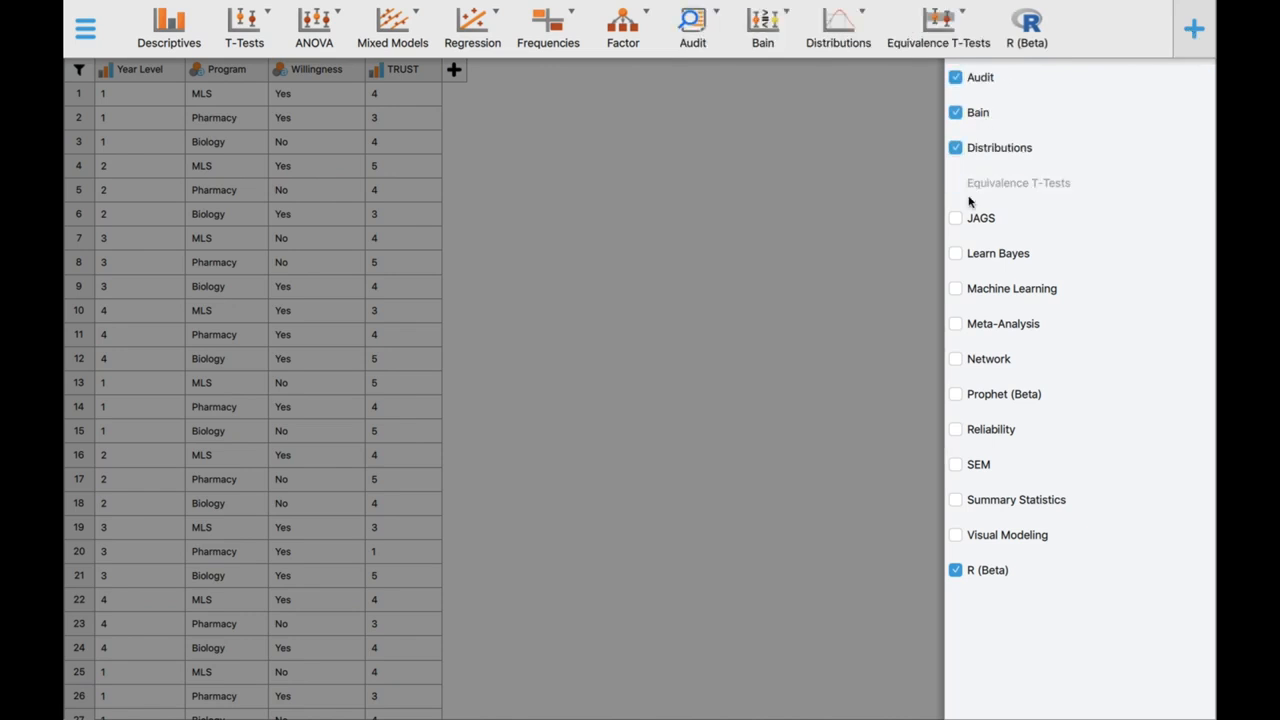
left_click(971, 224)
left_click(970, 260)
left_click(972, 294)
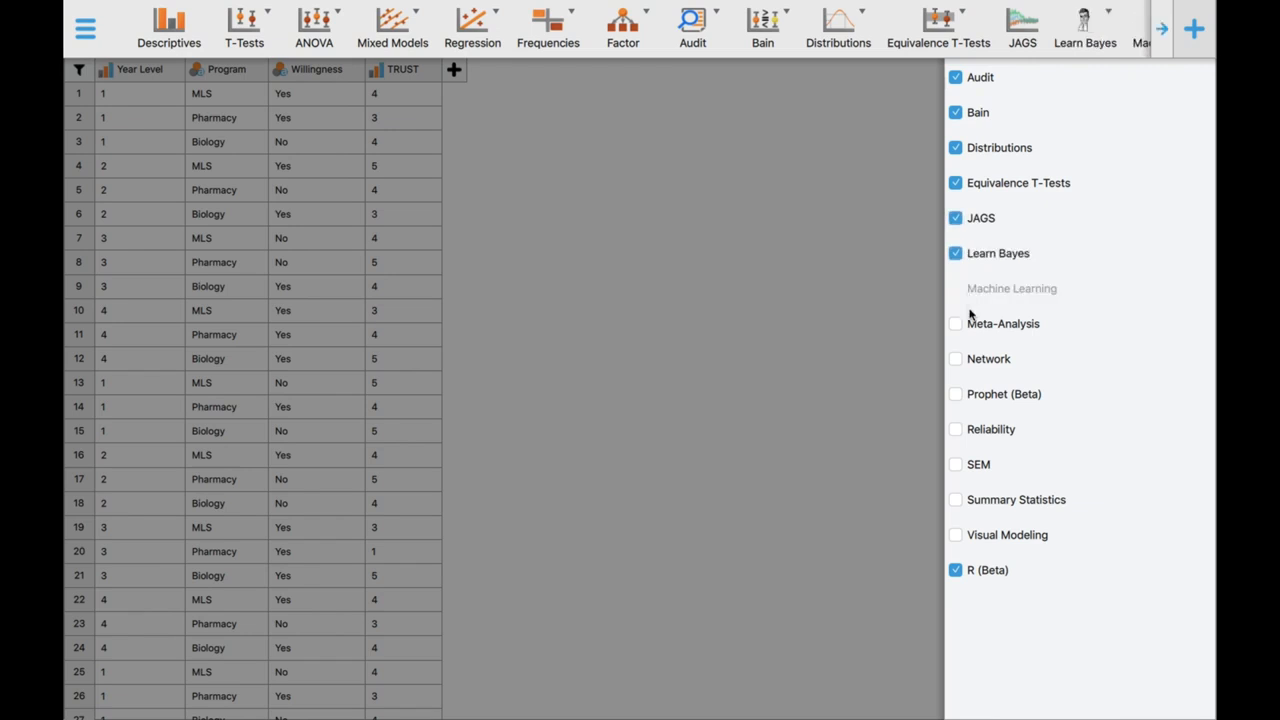
left_click(968, 326)
left_click(968, 362)
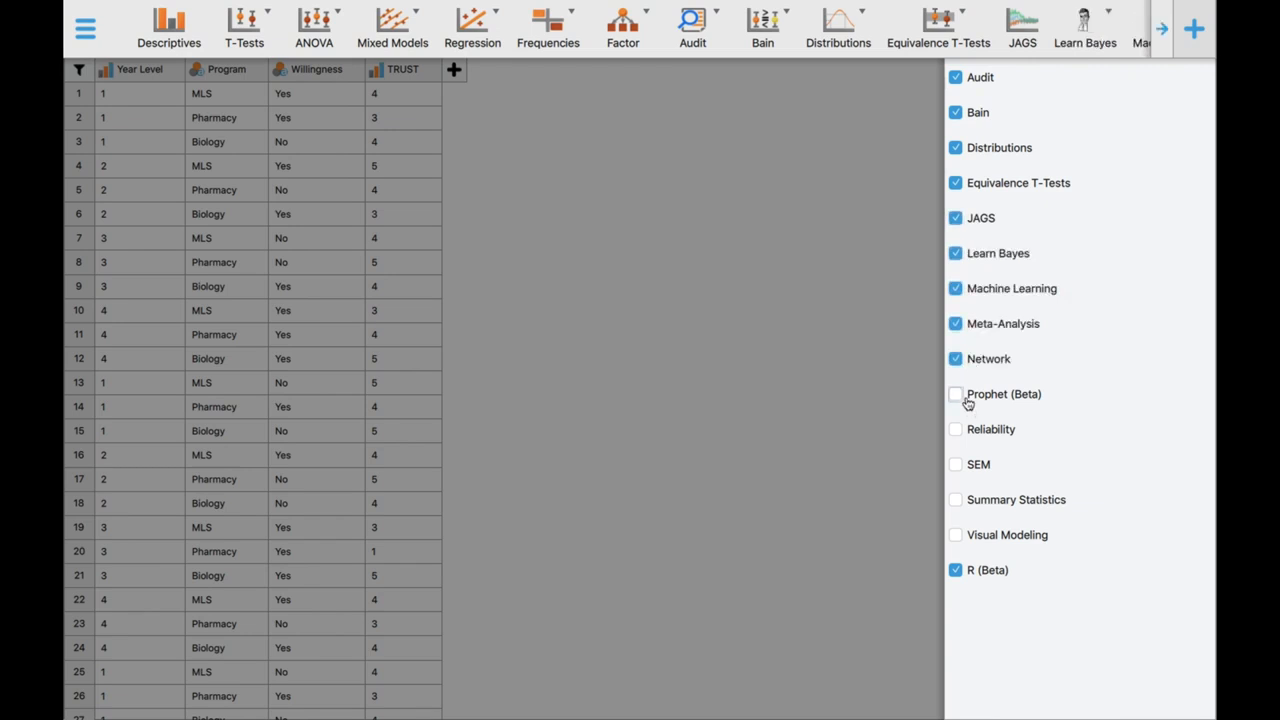
left_click(968, 398)
left_click(968, 430)
left_click(969, 466)
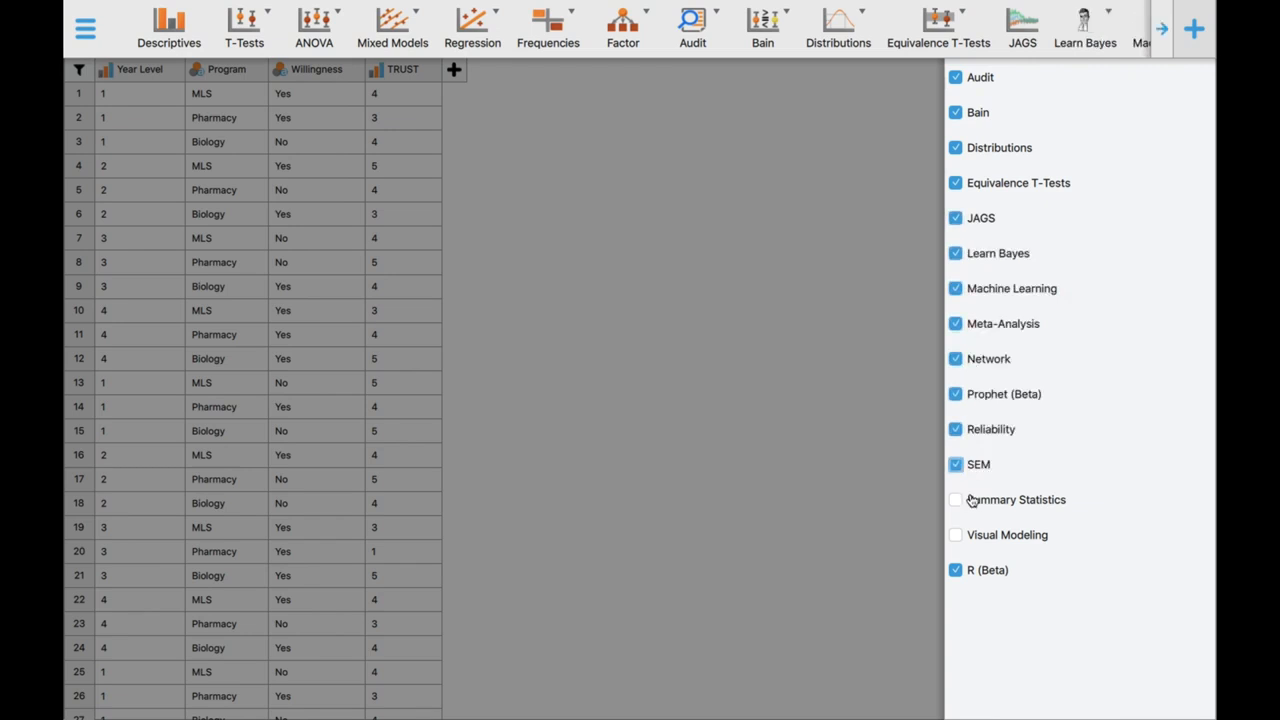
left_click(972, 502)
left_click(975, 535)
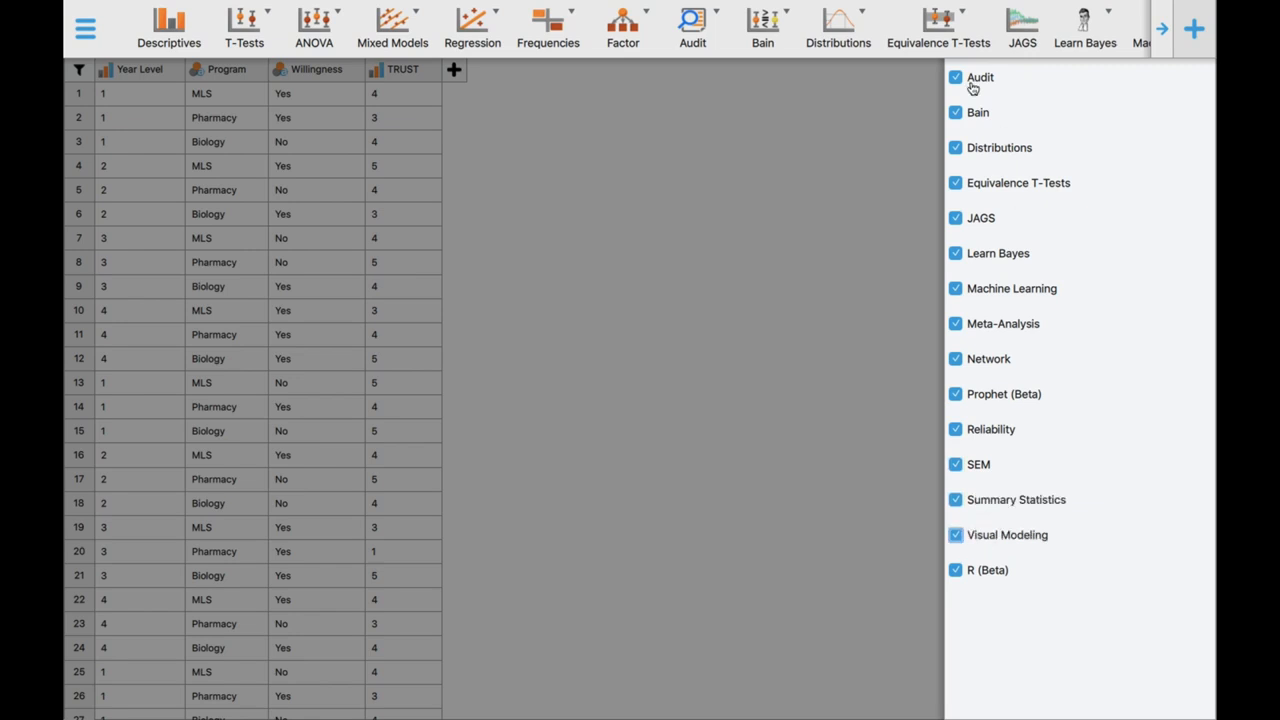
left_click(855, 114)
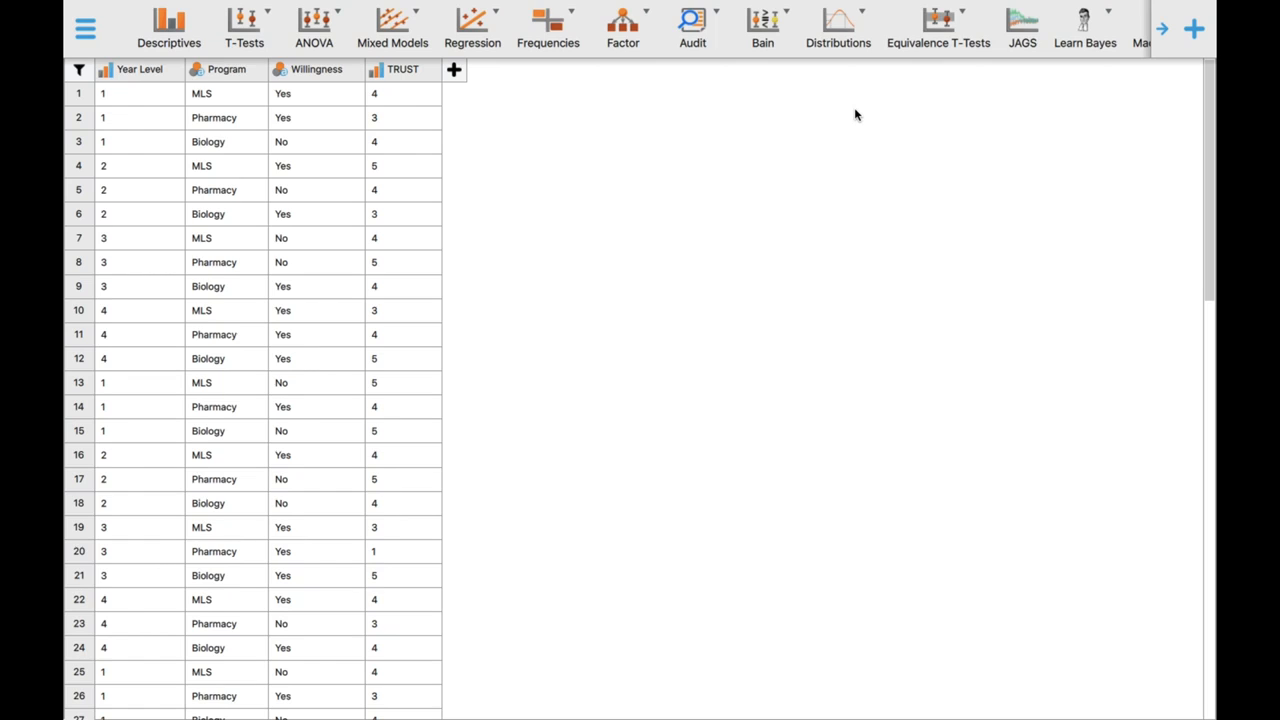
- Start a Descriptive Statistics analysis and assign Willingness as its variable
left_click(165, 45)
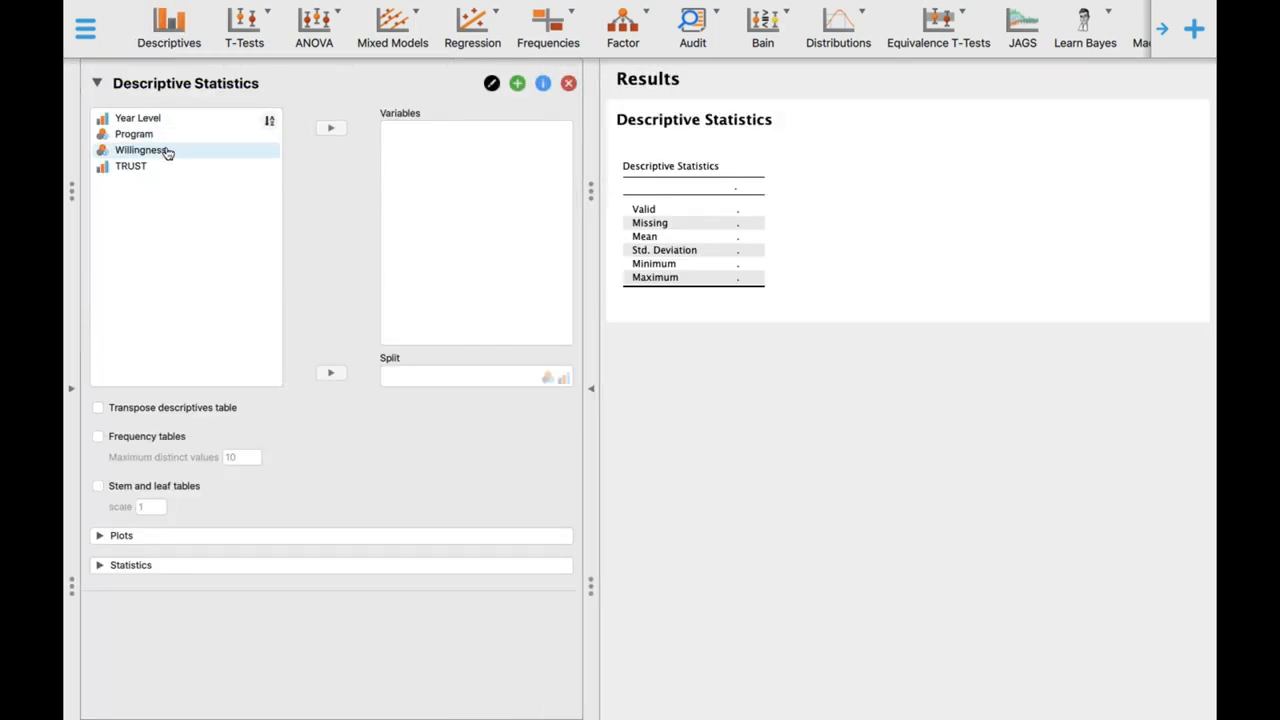
left_click(167, 152)
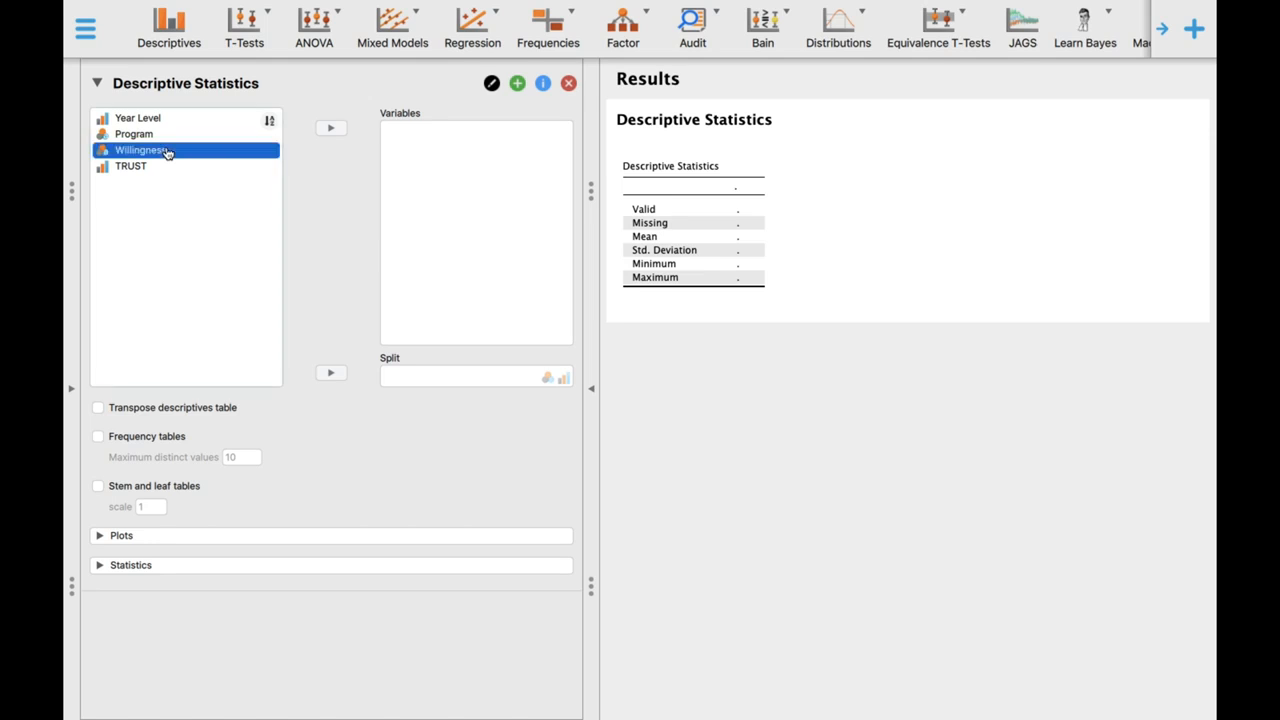
left_click(331, 129)
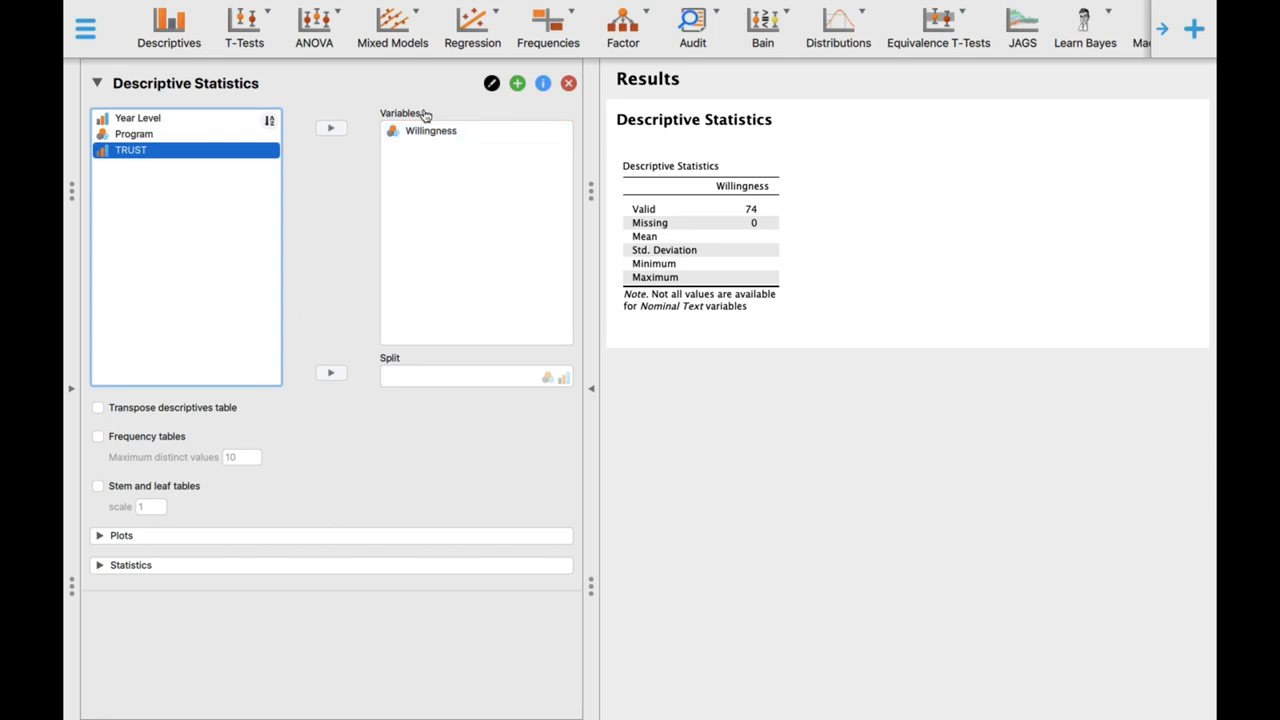
- Add distribution plots for the Willingness variable
left_click(133, 537)
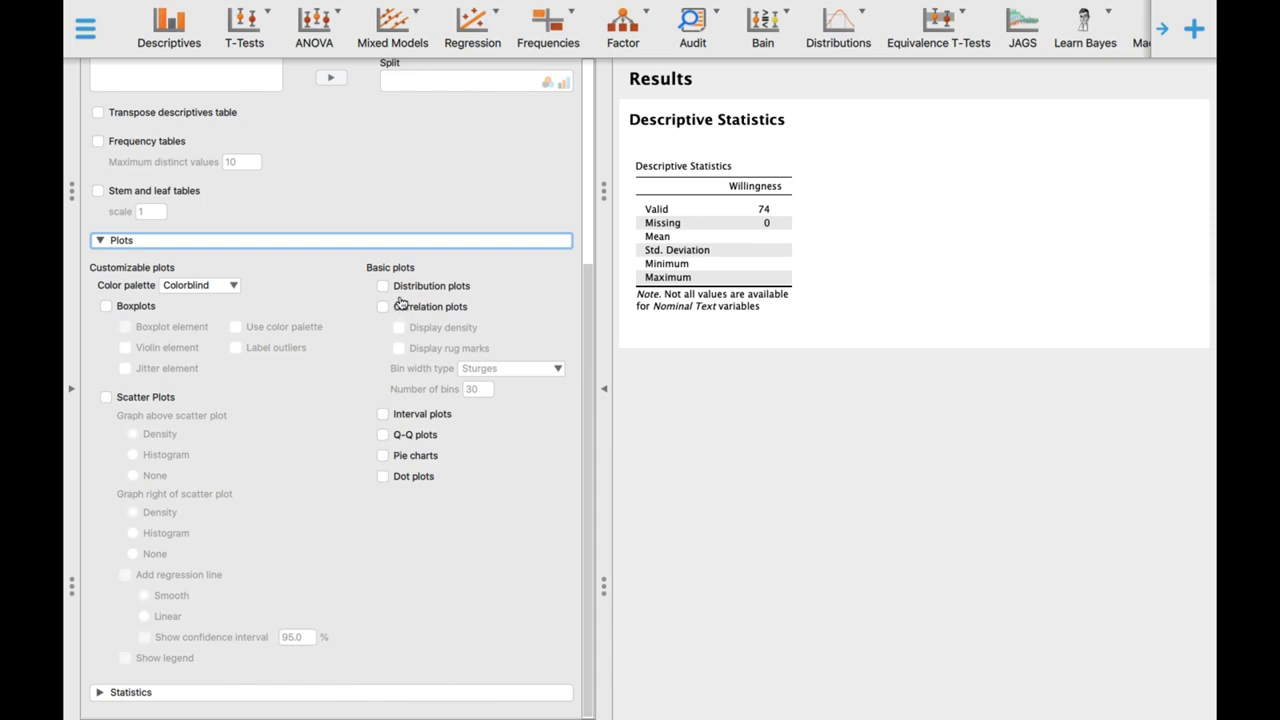
left_click(400, 287)
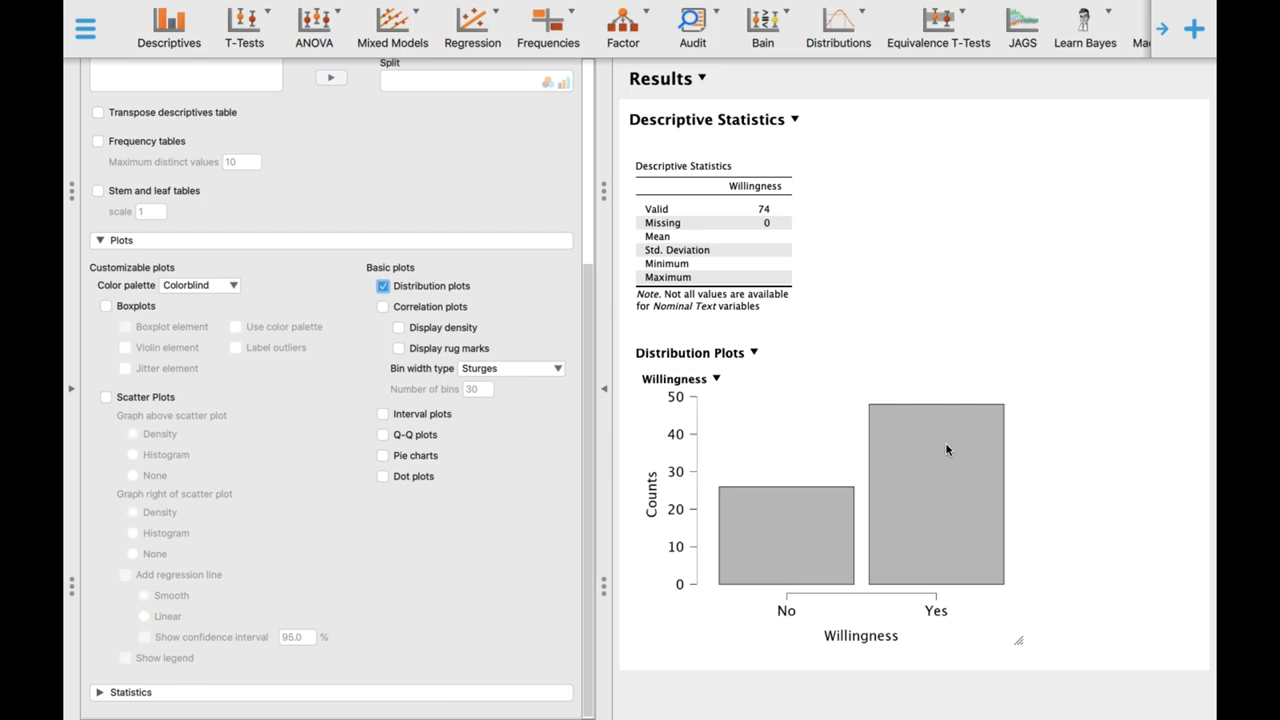
scroll(487, 438, "up", 5)
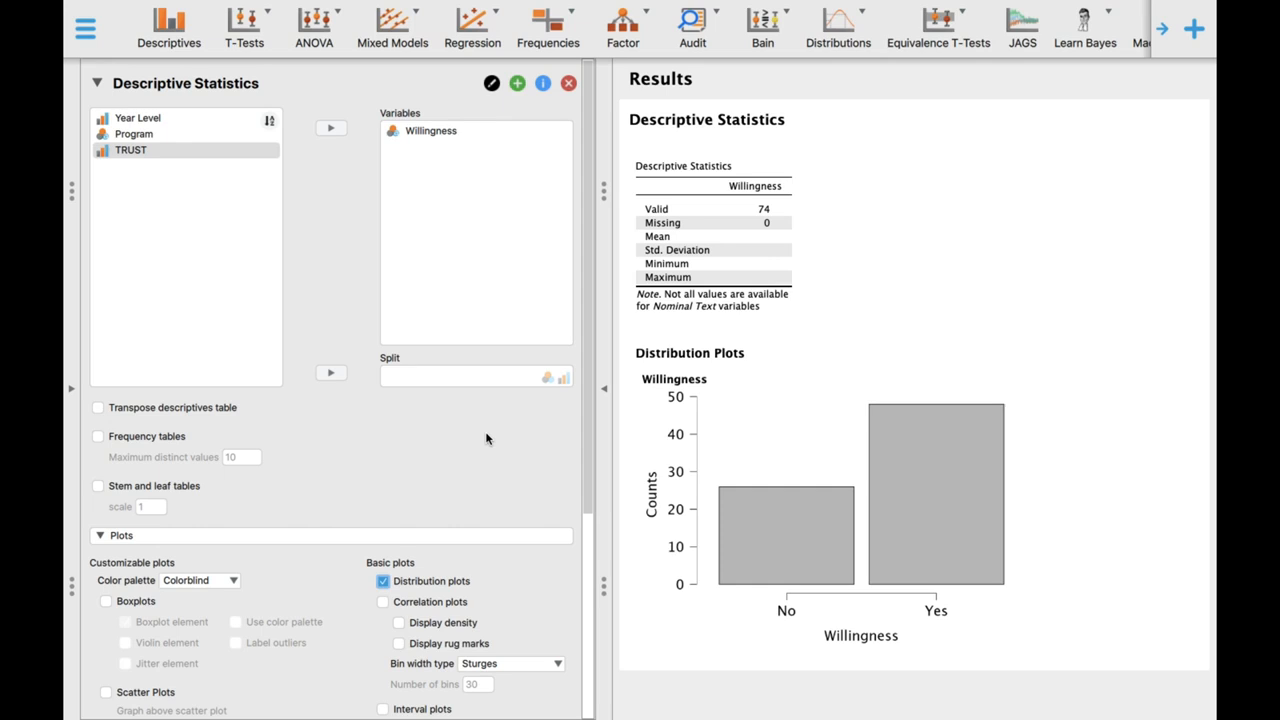
- Check the data table, then split the Willingness statistics and distribution plots by Program
left_click(74, 388)
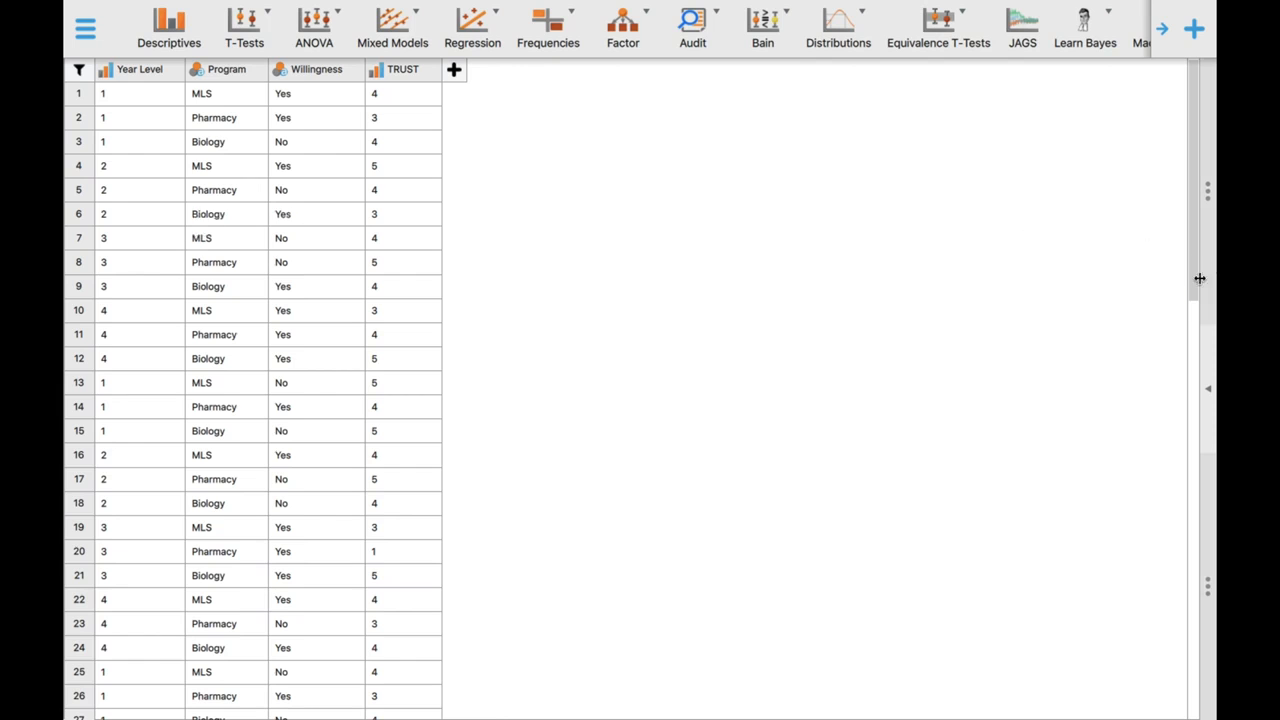
left_click(1211, 369)
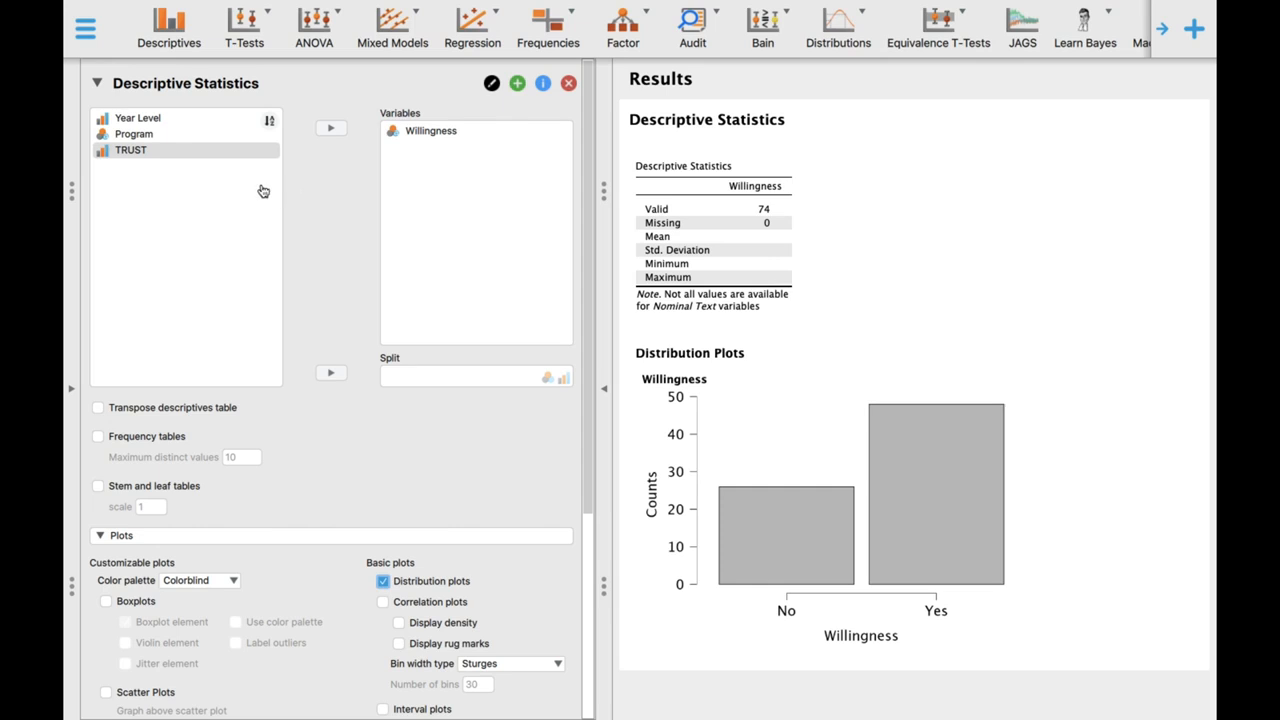
left_click(138, 136)
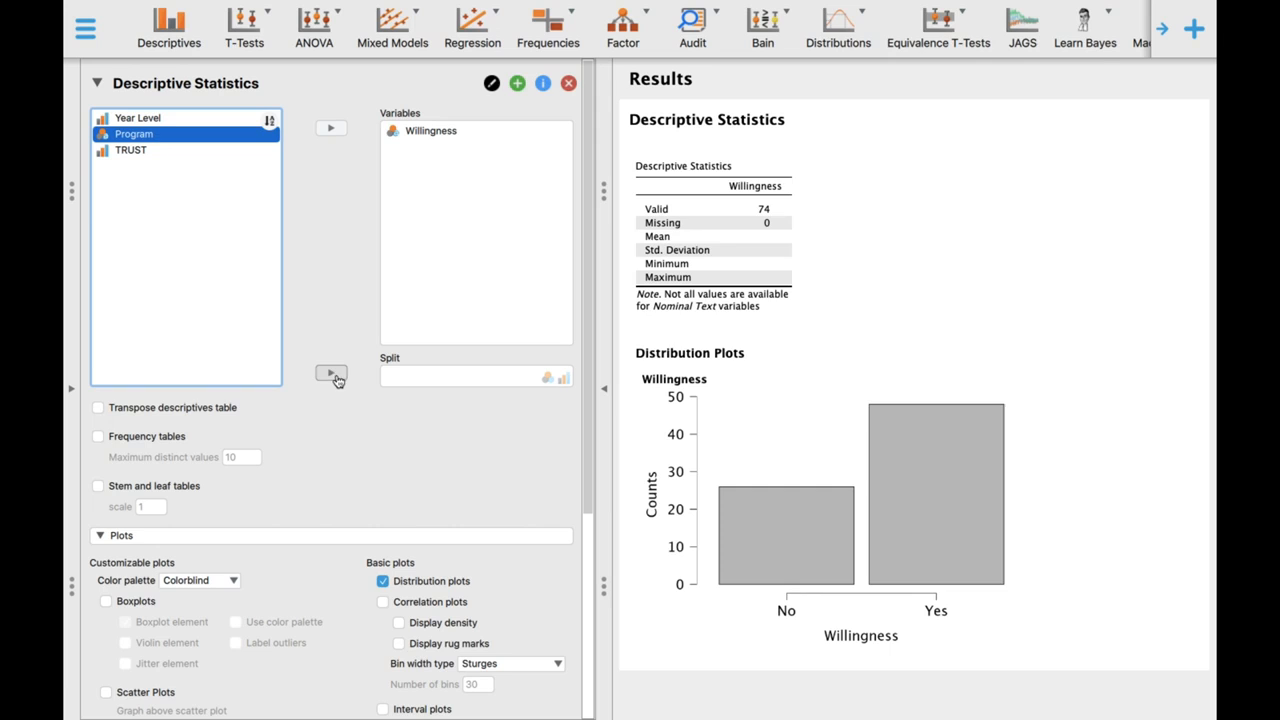
left_click(330, 373)
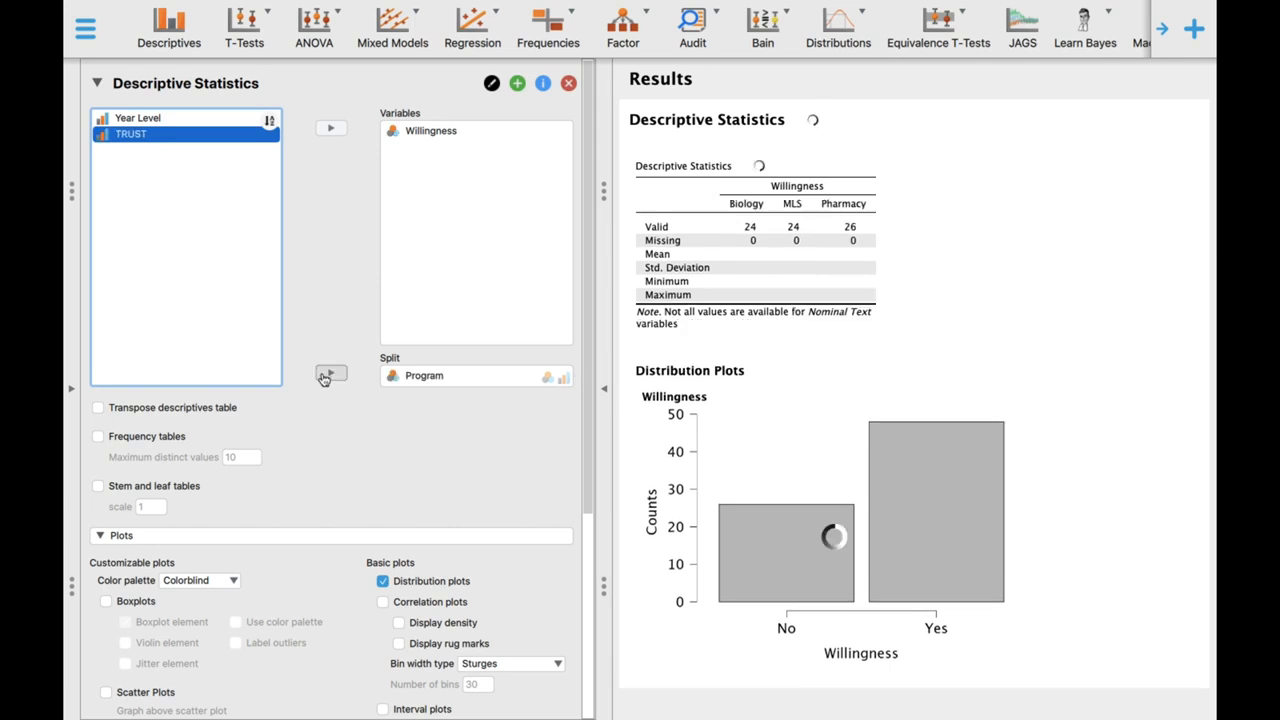
scroll(865, 450, "down", 6)
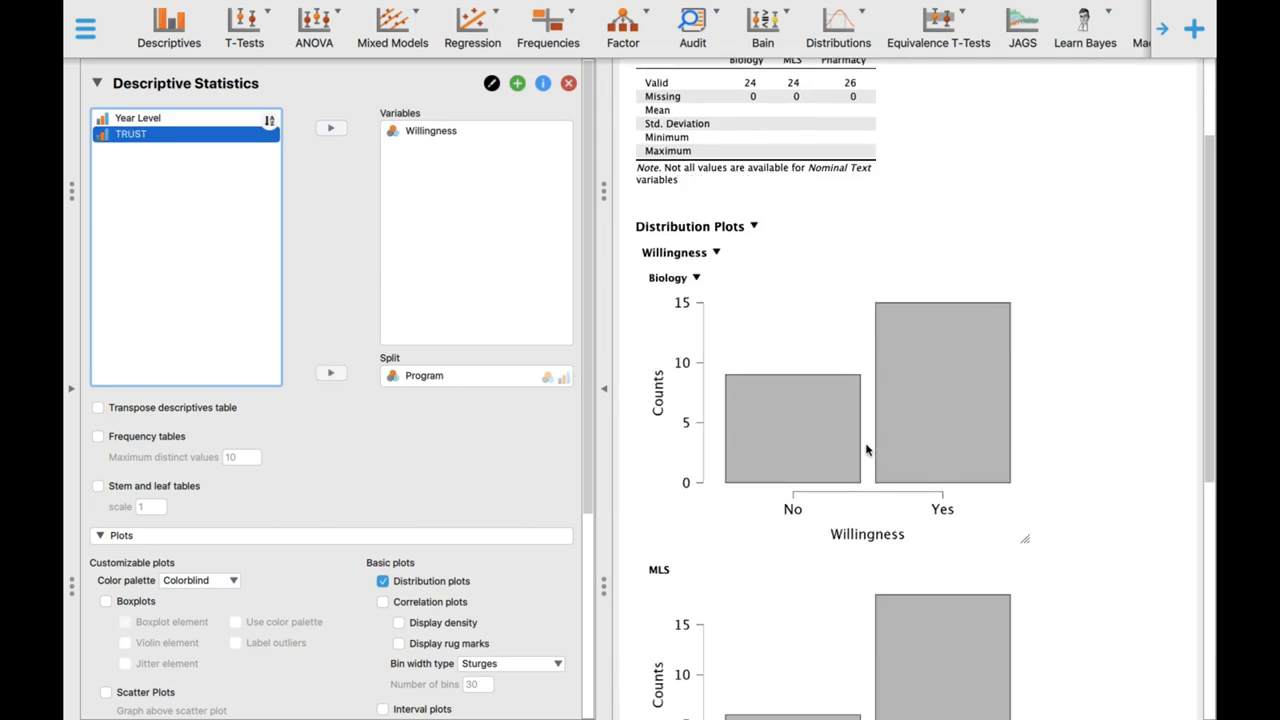
scroll(867, 450, "down", 4)
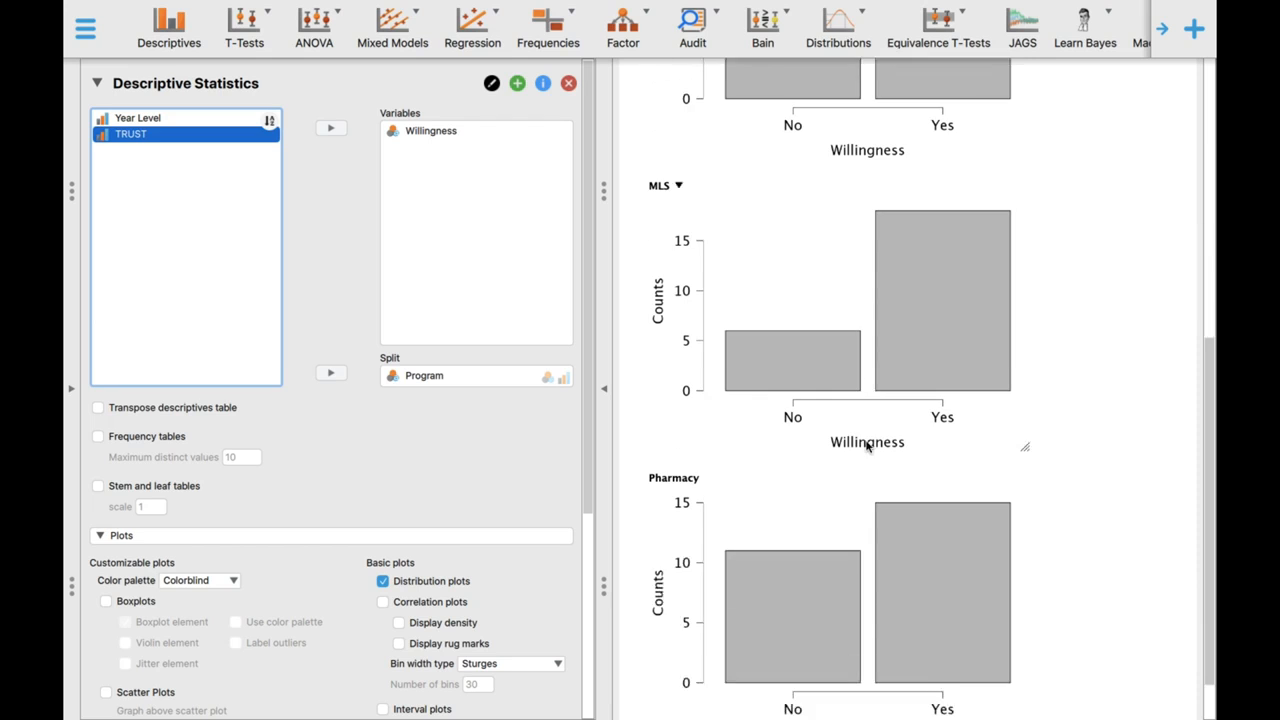
scroll(866, 445, "down", 1)
scroll(868, 443, "up", 8)
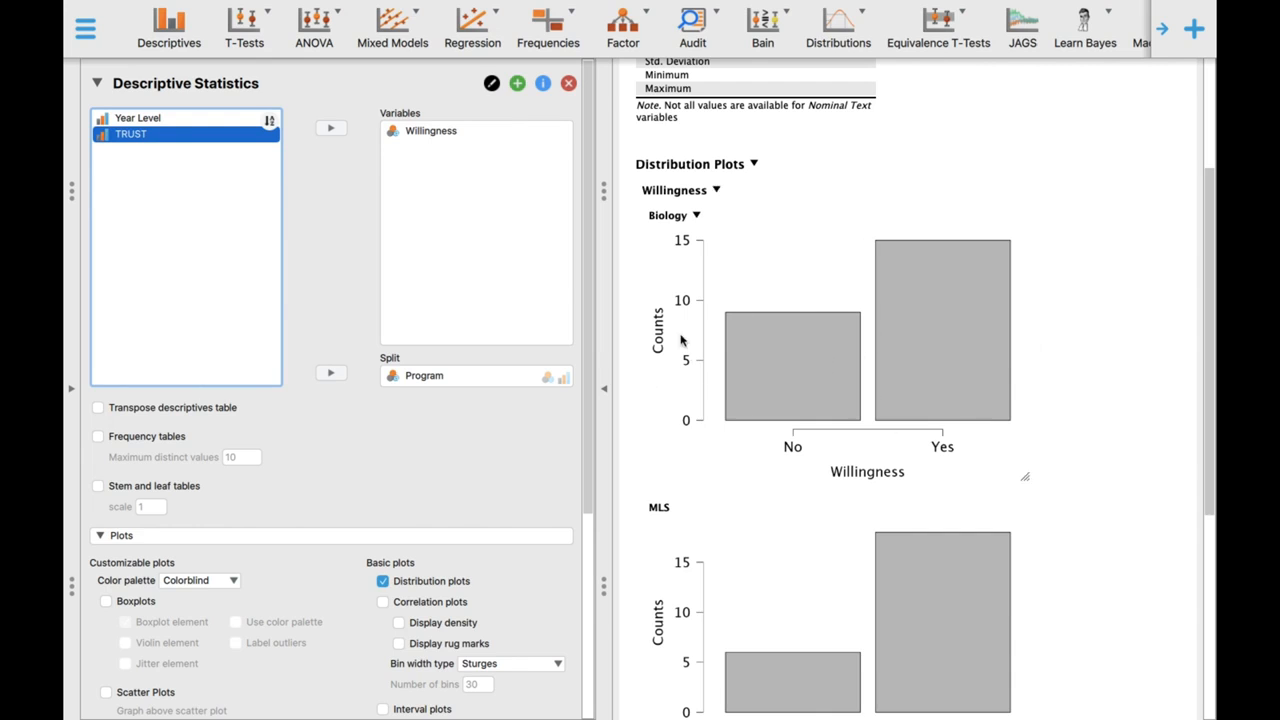
left_click_drag(424, 375, 246, 237)
left_click(326, 374)
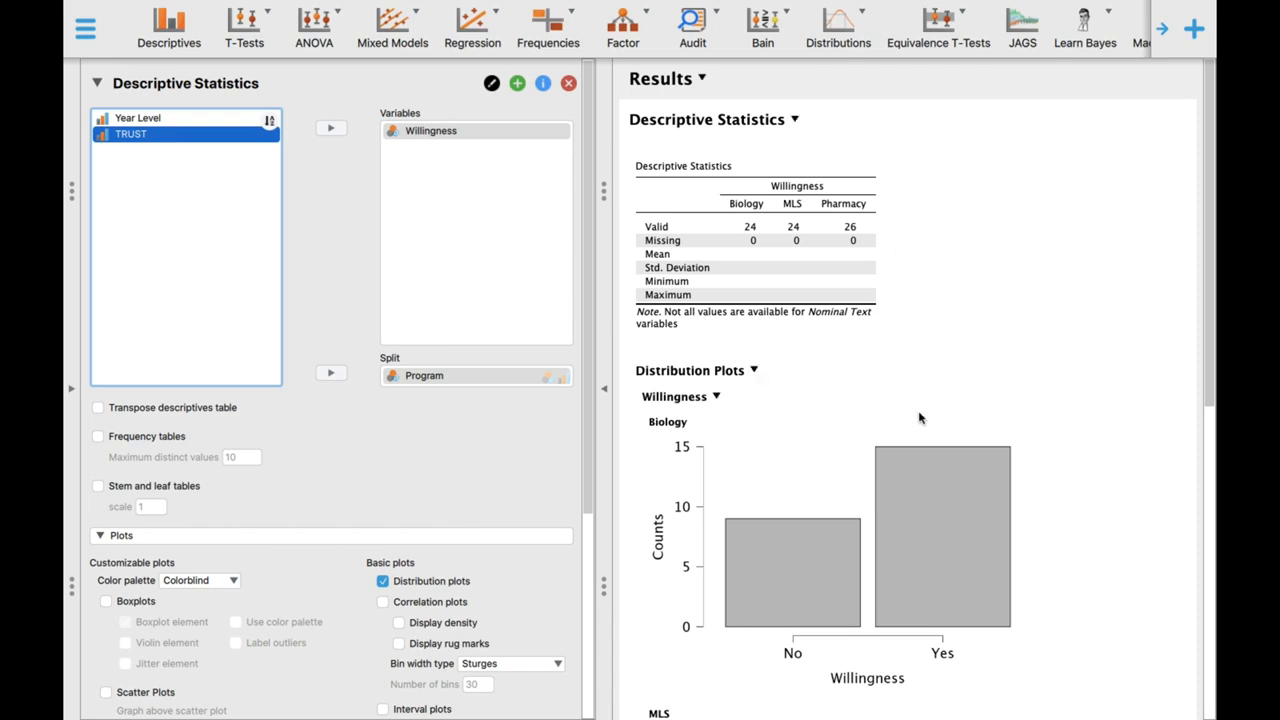
scroll(866, 471, "down", 3)
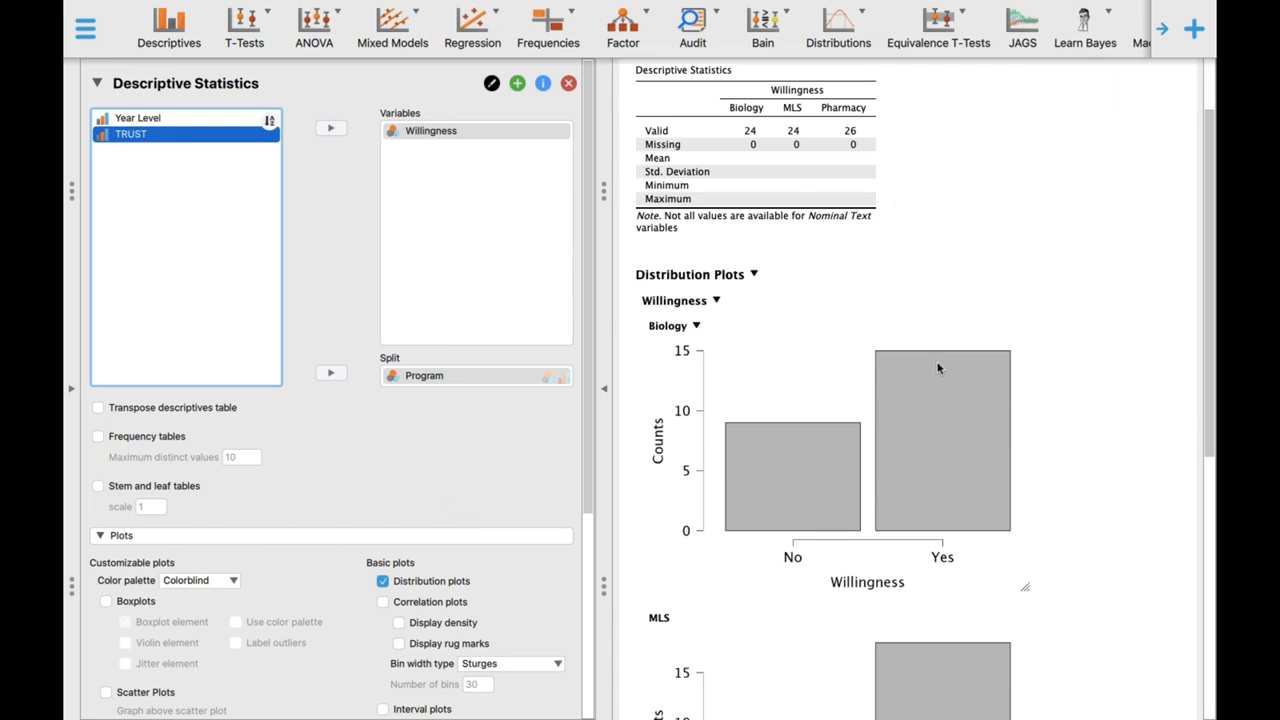
- Add frequency tables for Willingness by program and review them alongside the distribution plots
left_click(134, 440)
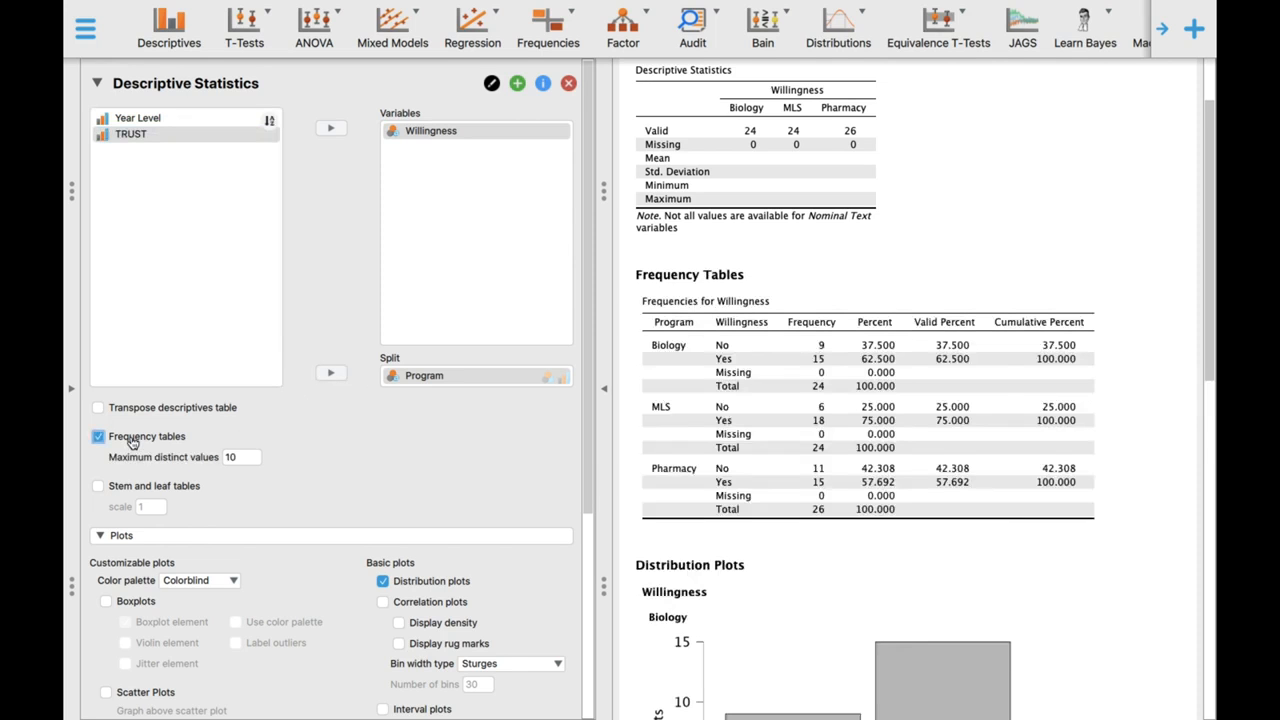
left_click(134, 440)
left_click(134, 440)
scroll(860, 460, "down", 10)
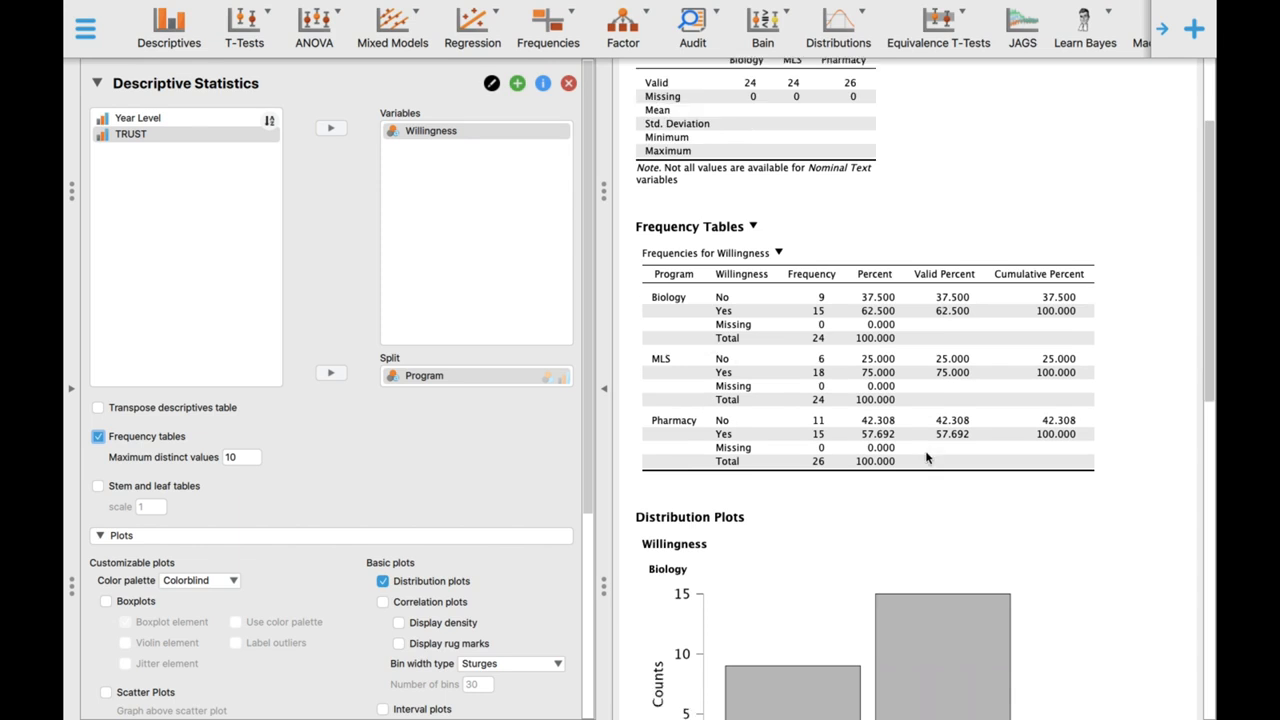
scroll(880, 450, "down", 3)
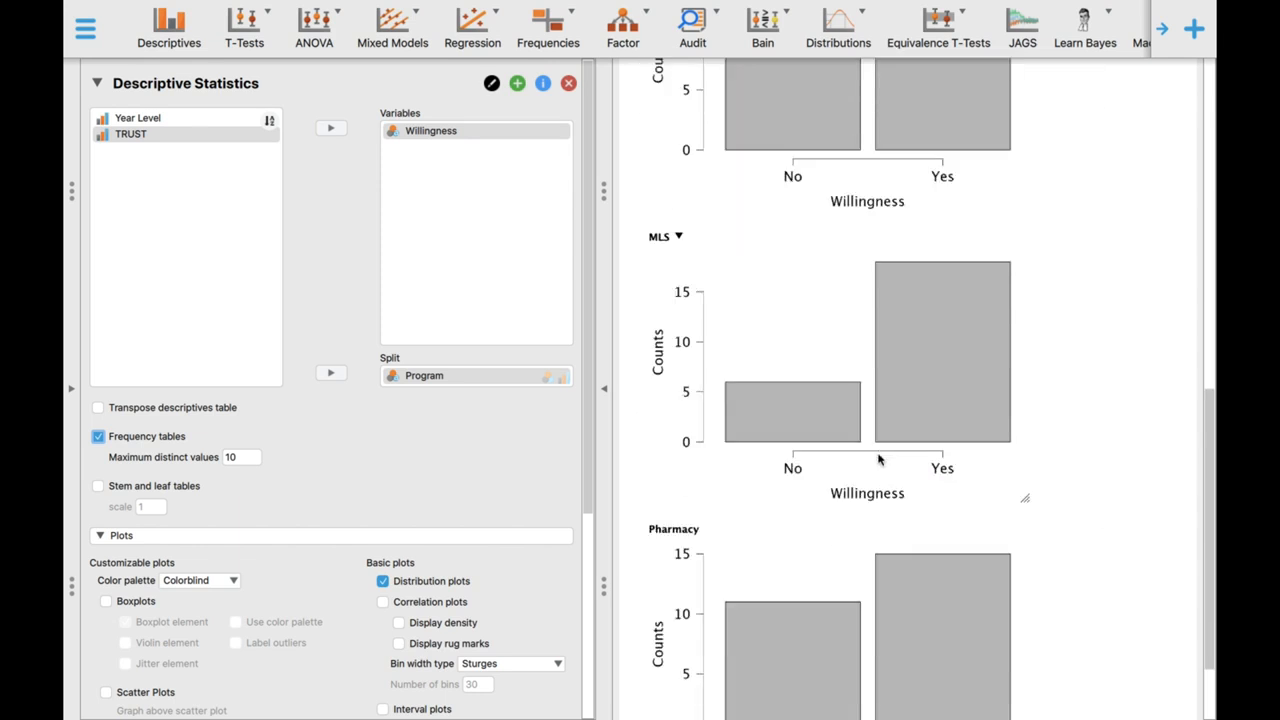
scroll(878, 460, "up", 5)
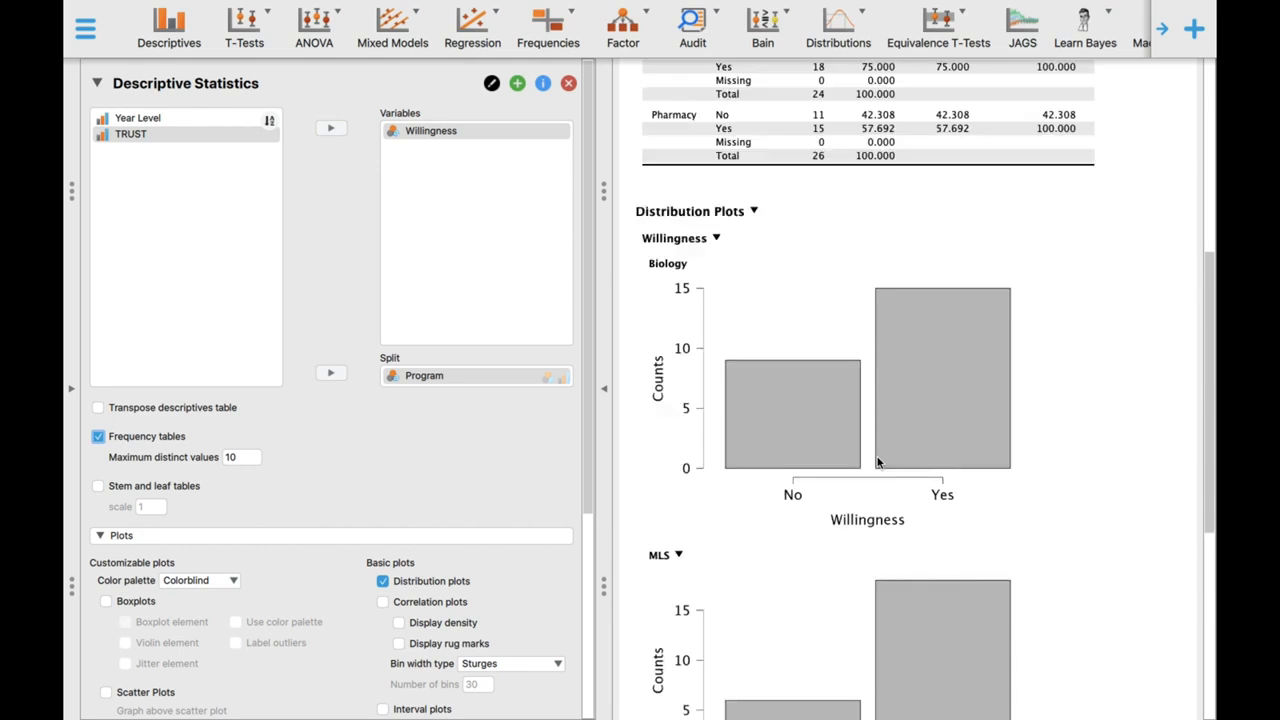
scroll(878, 462, "up", 3)
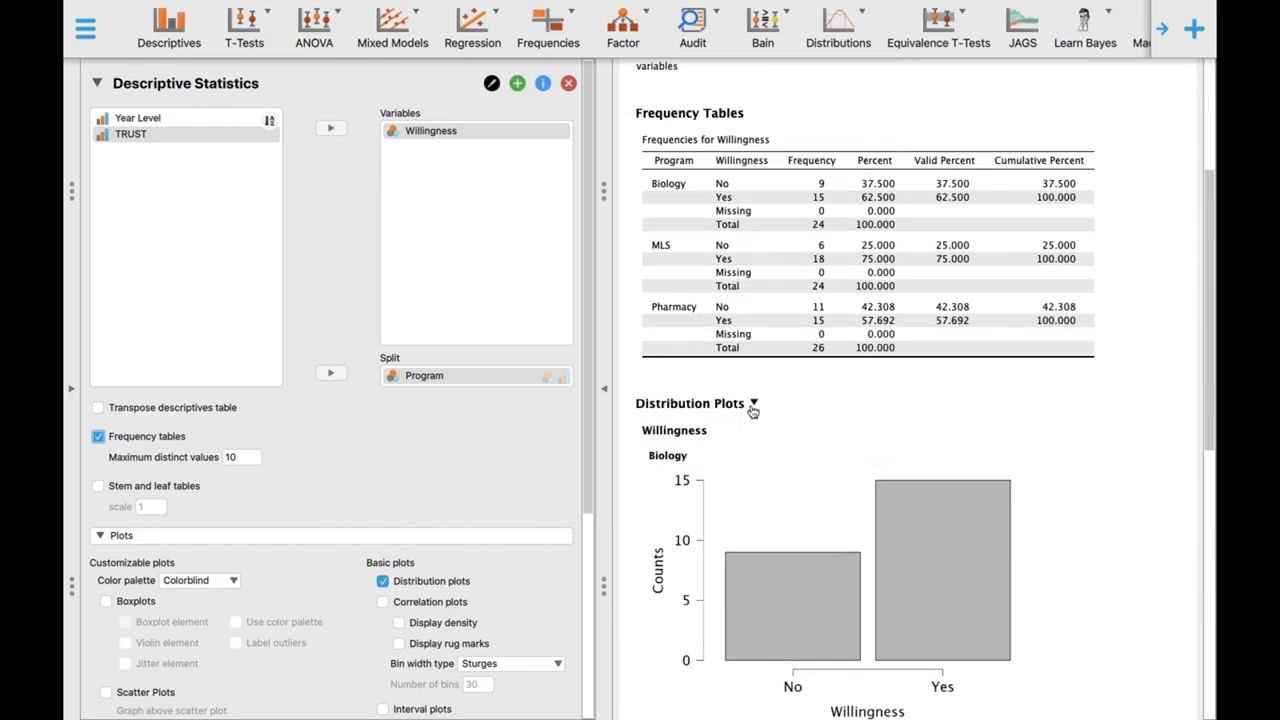
scroll(760, 380, "up", 2)
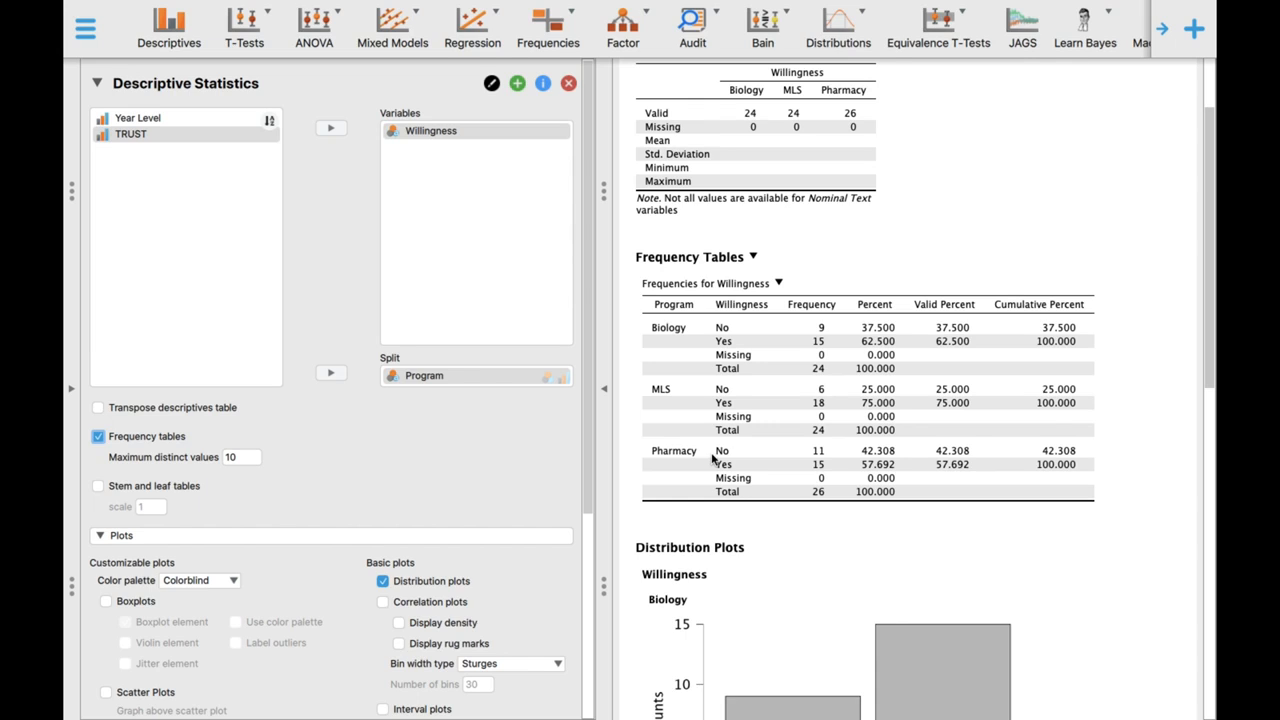
- Remove Program as the split variable from the Willingness analysis and look over the available plot options
left_click(428, 380)
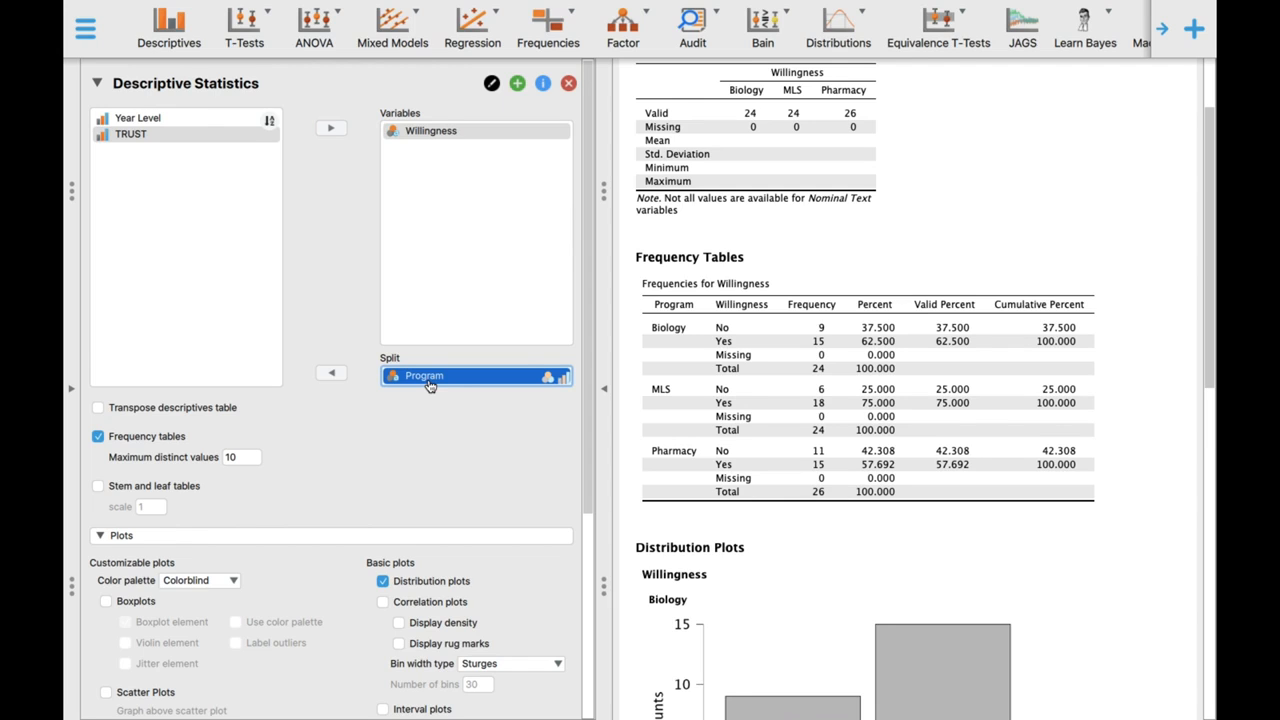
left_click(331, 373)
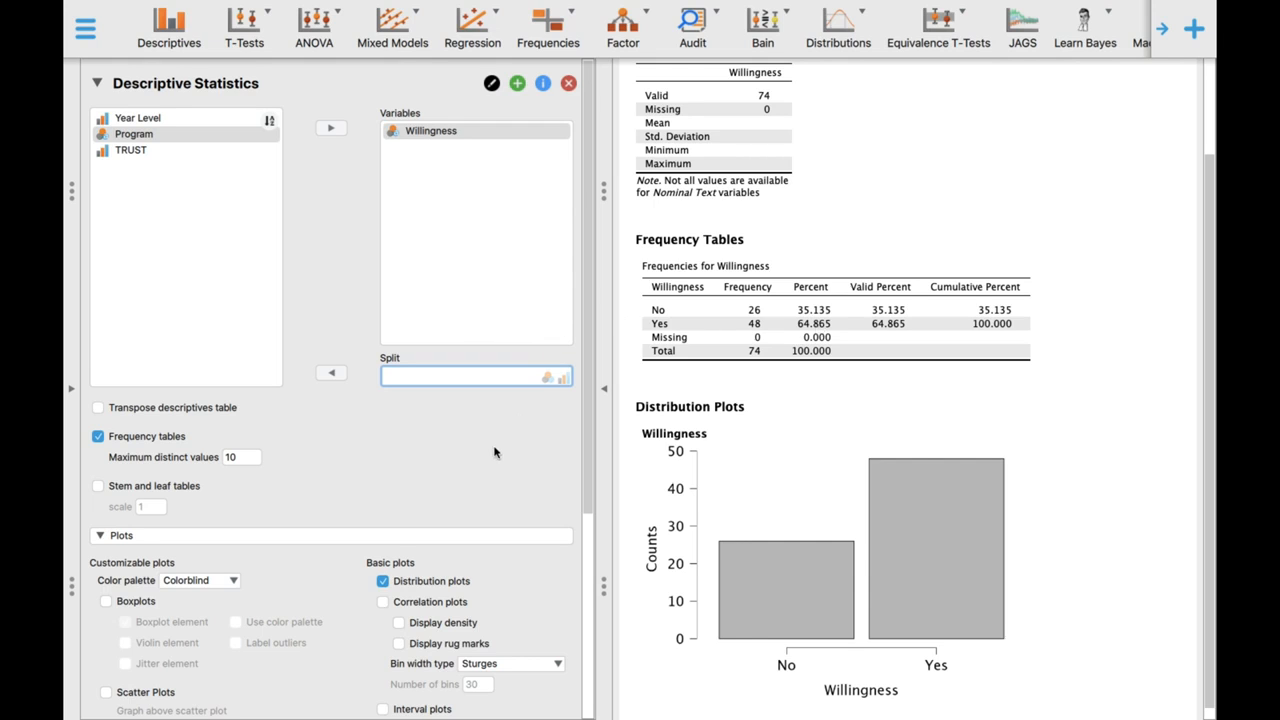
scroll(494, 453, "down", 5)
scroll(494, 453, "down", 1)
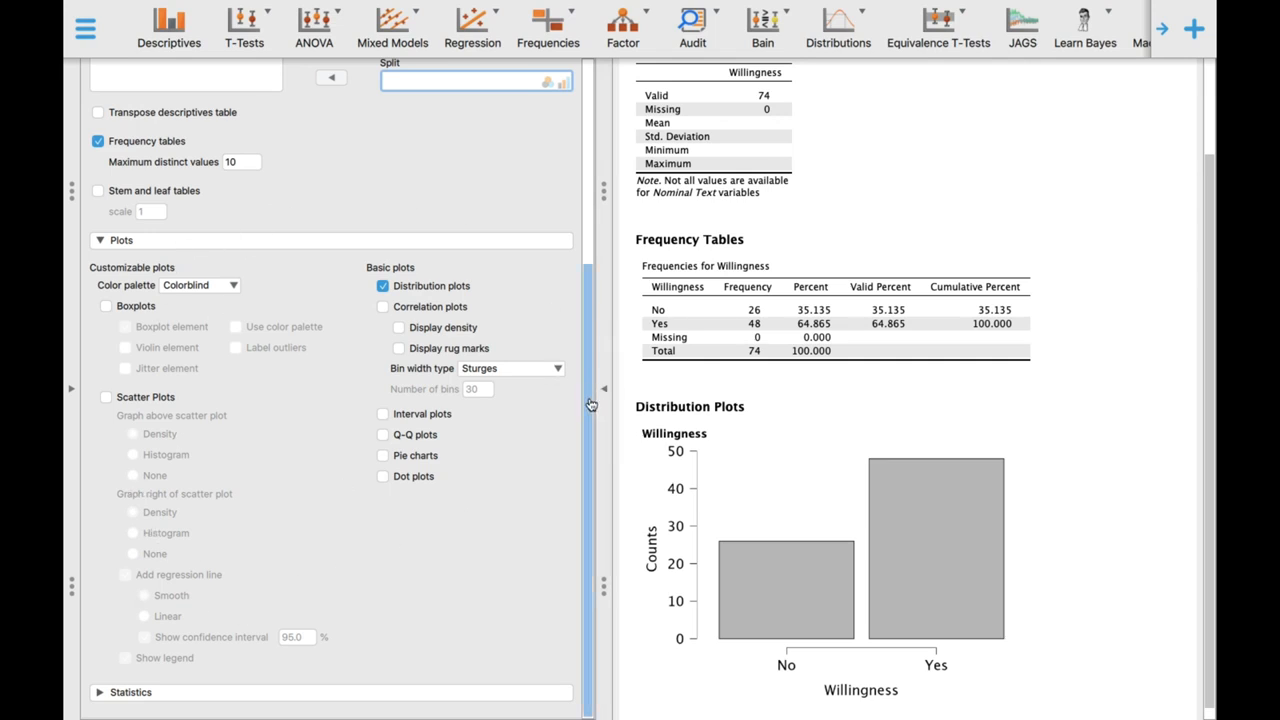
left_click_drag(592, 414, 592, 209)
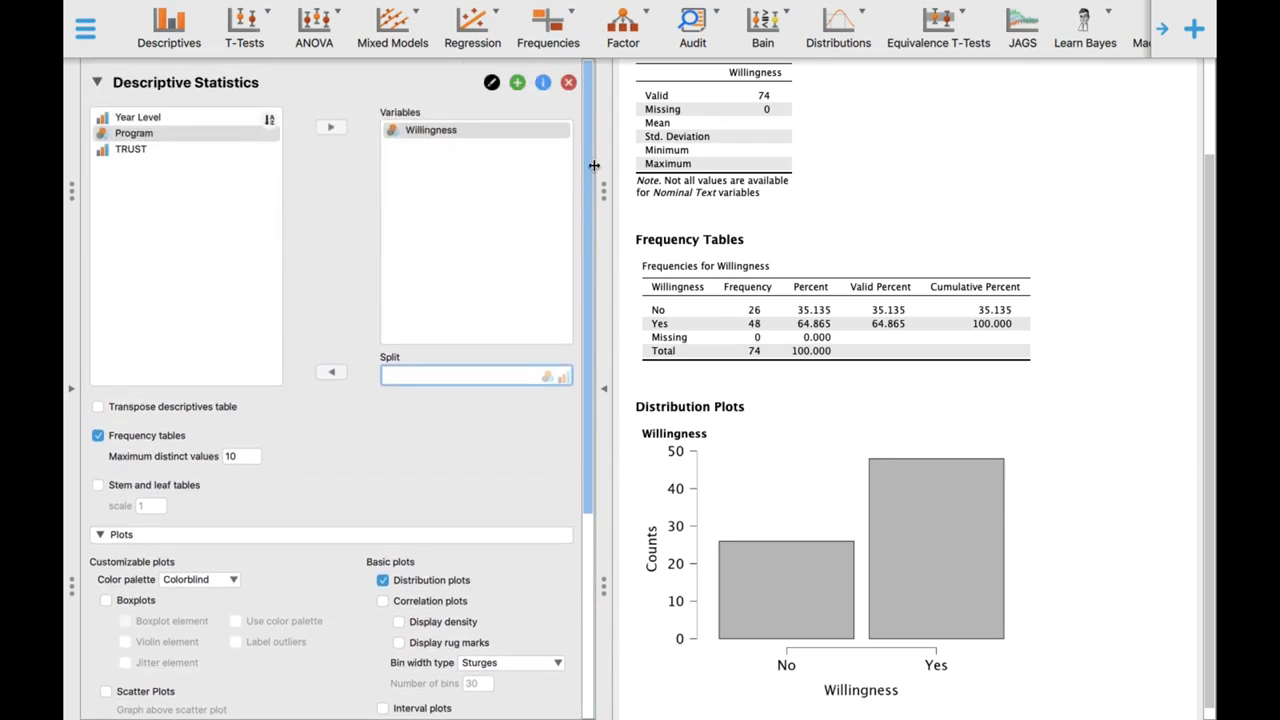
- Replace Willingness with TRUST as the analysed variable and turn off the distribution plots
left_click(484, 132)
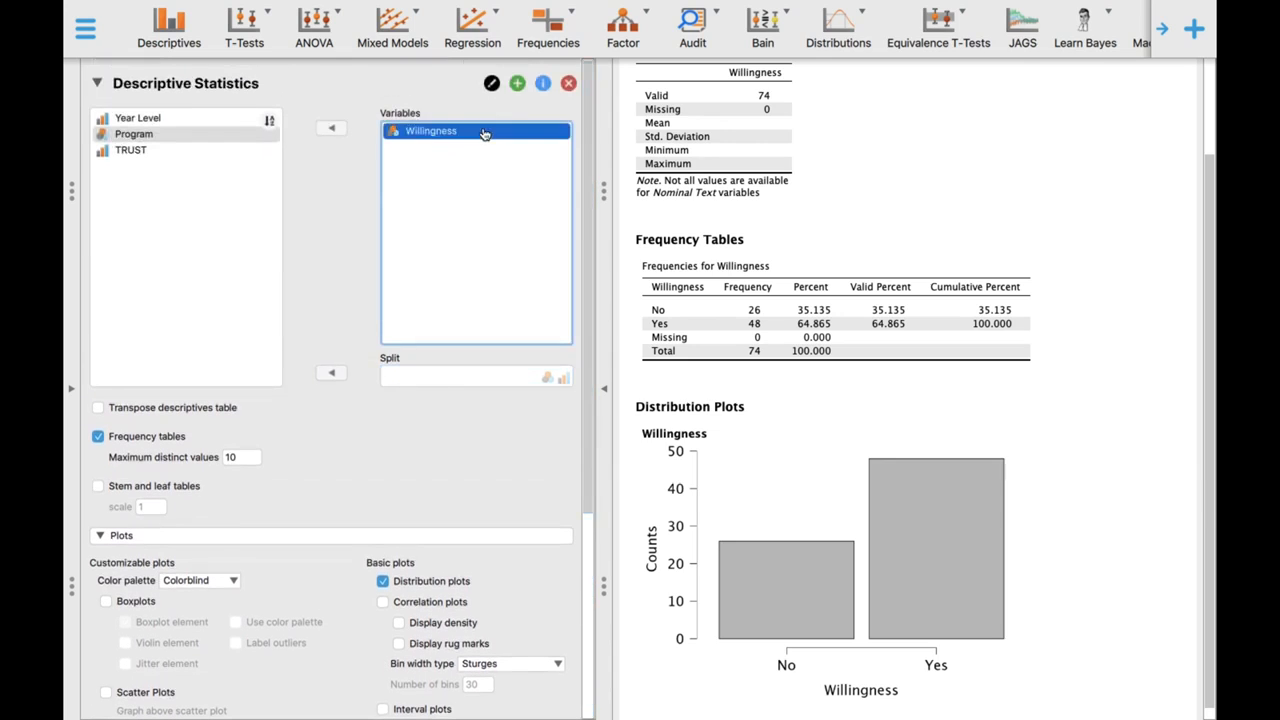
scroll(587, 112, "down", 1)
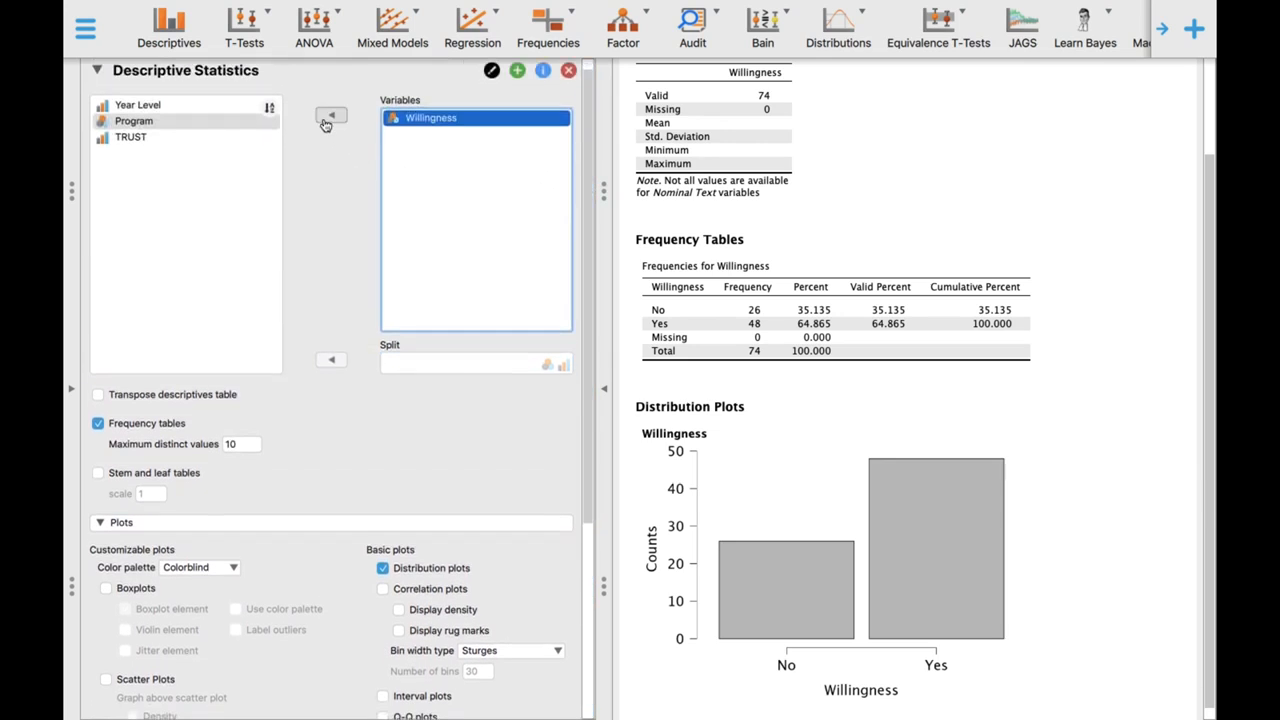
left_click(330, 117)
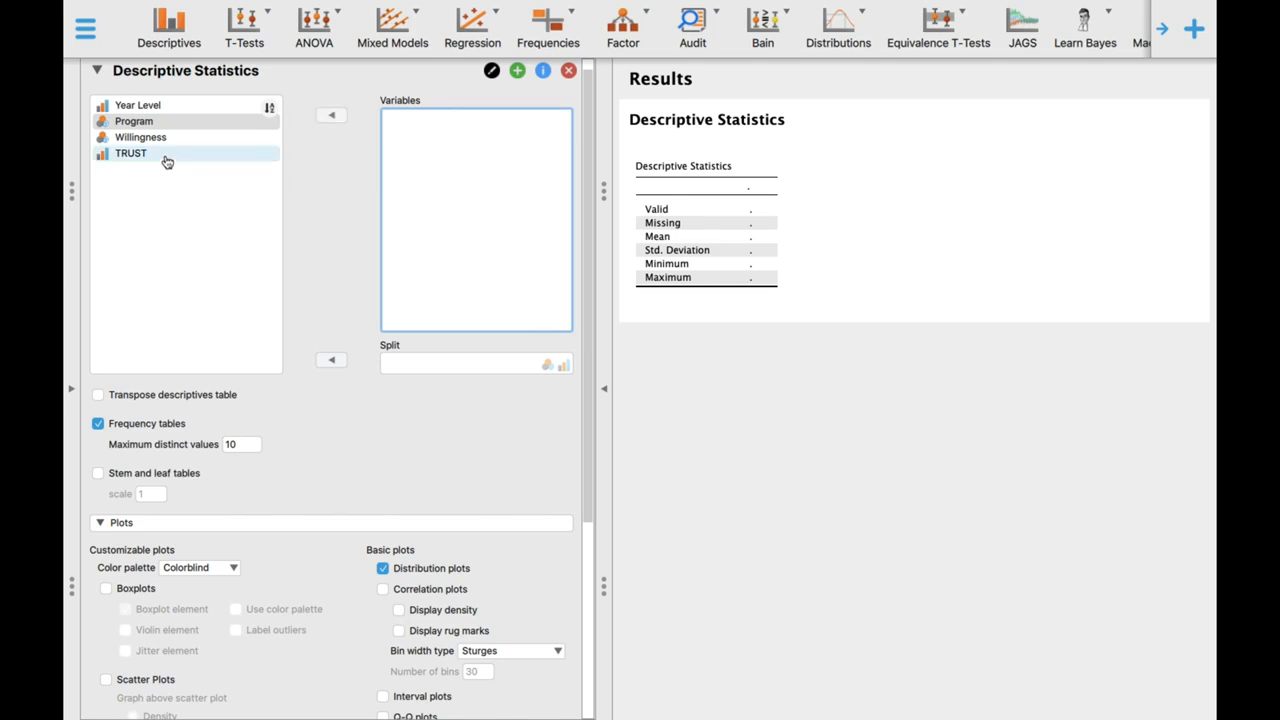
left_click(166, 155)
left_click(331, 118)
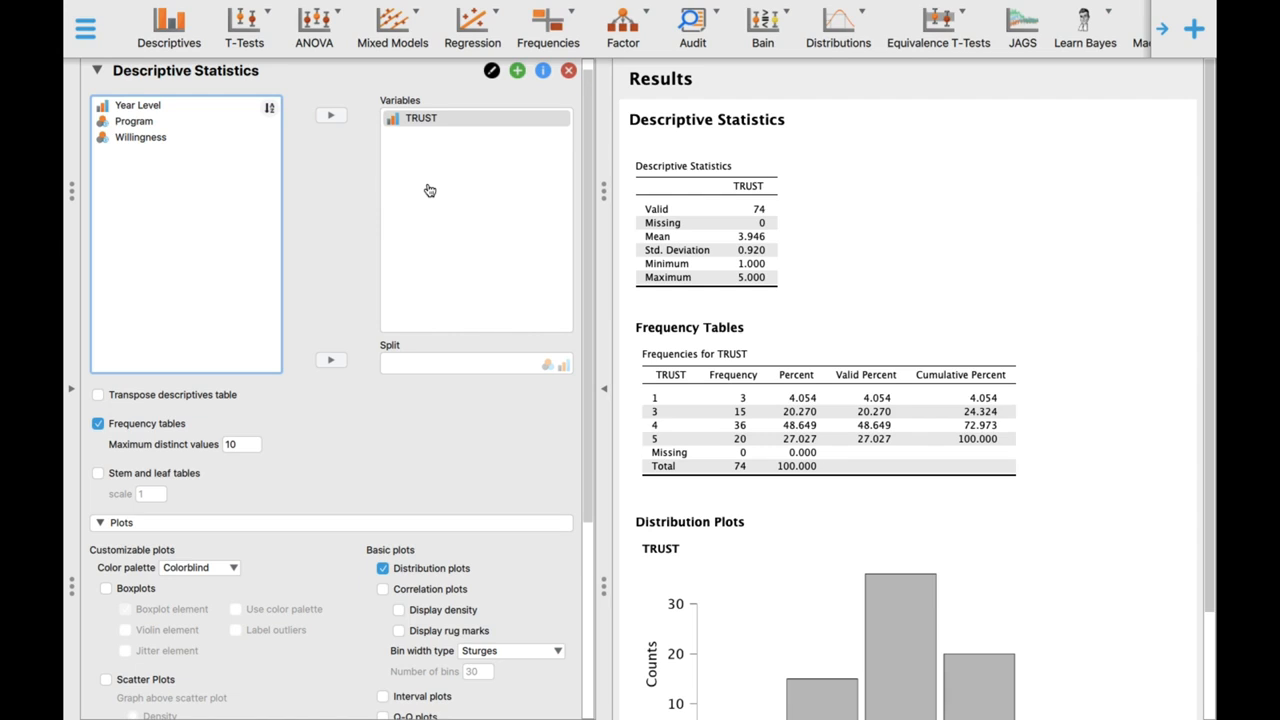
left_click(405, 568)
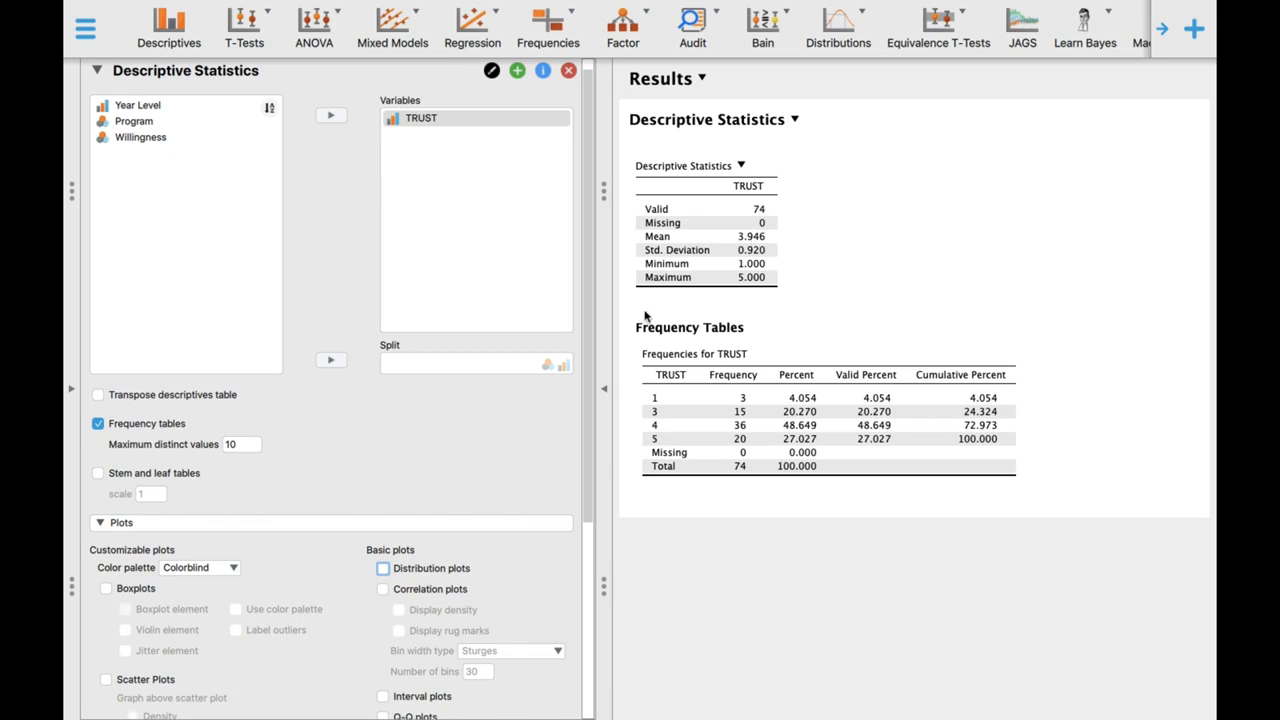
- Add the median to the descriptive statistics for TRUST, keeping the mean, standard deviation, minimum and maximum
scroll(435, 432, "down", 5)
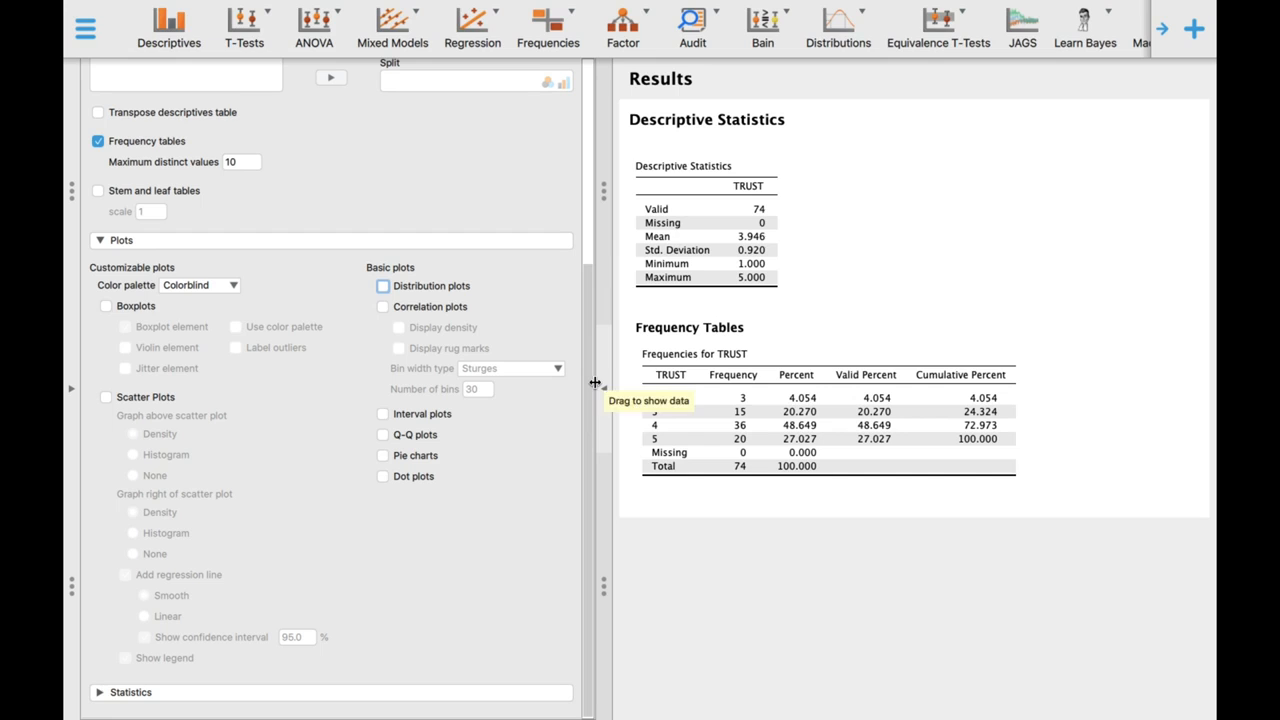
left_click(243, 692)
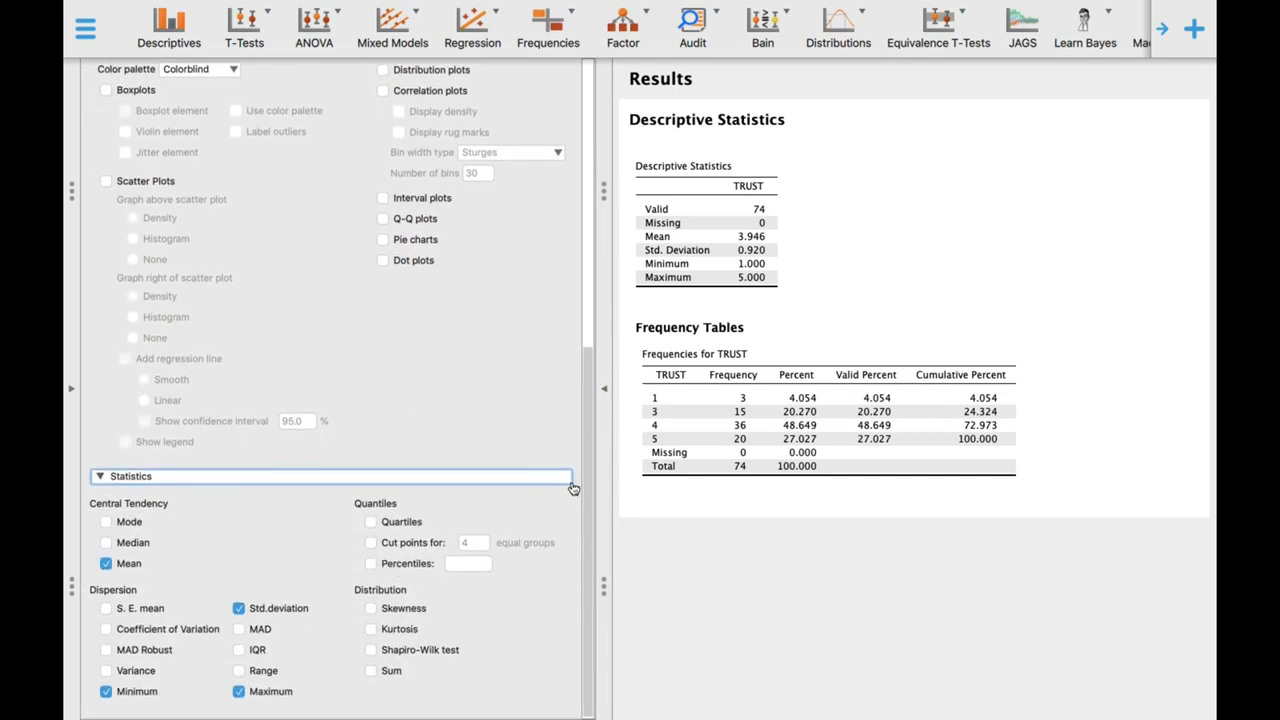
scroll(587, 490, "up", 3)
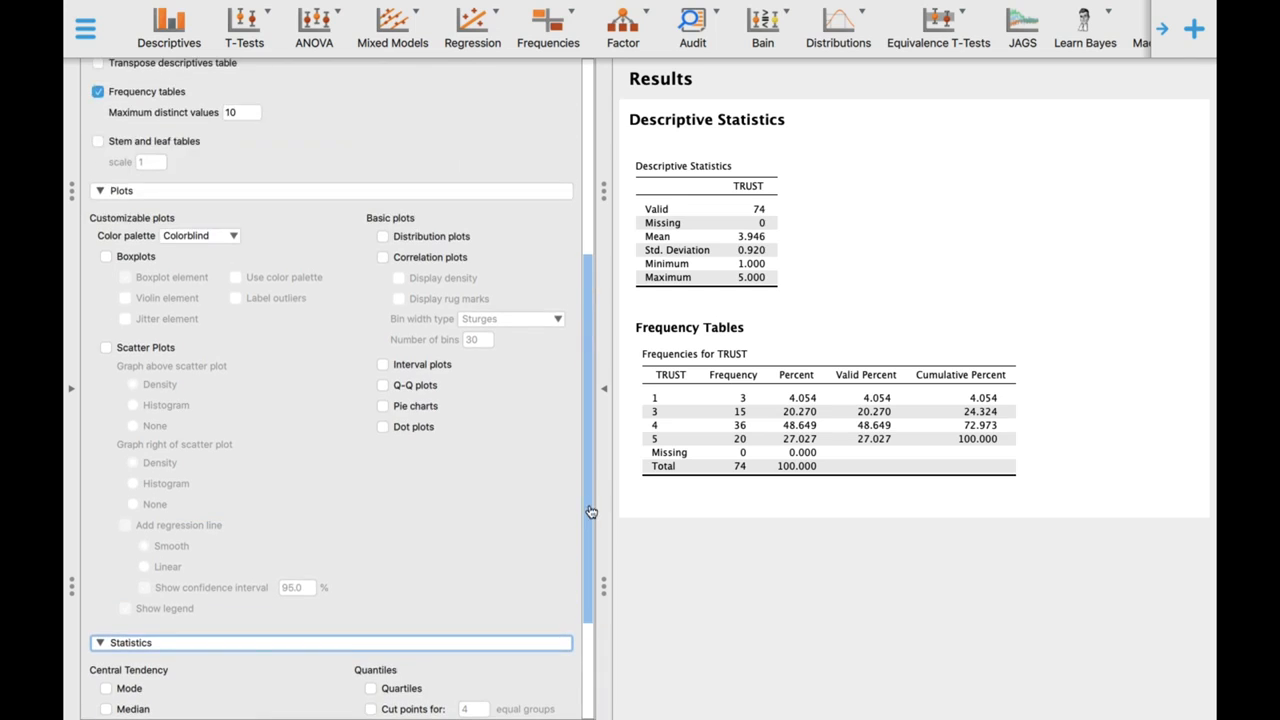
scroll(591, 512, "down", 3)
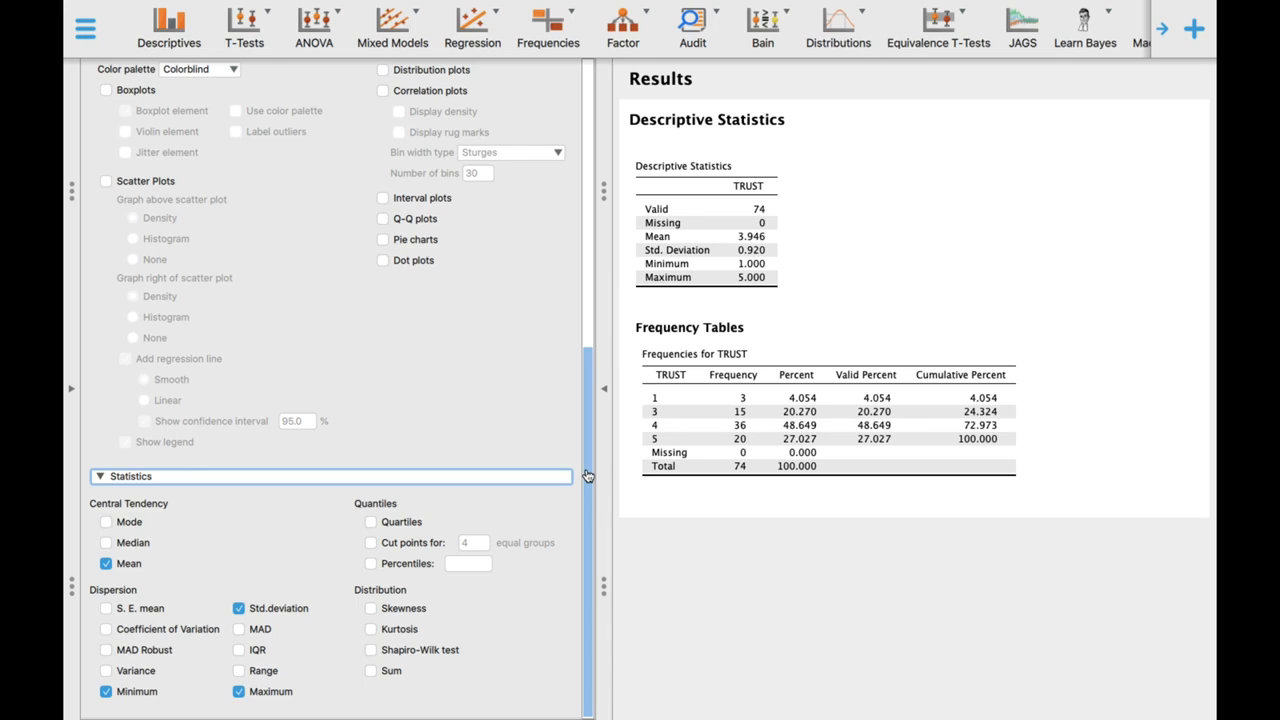
left_click(586, 476)
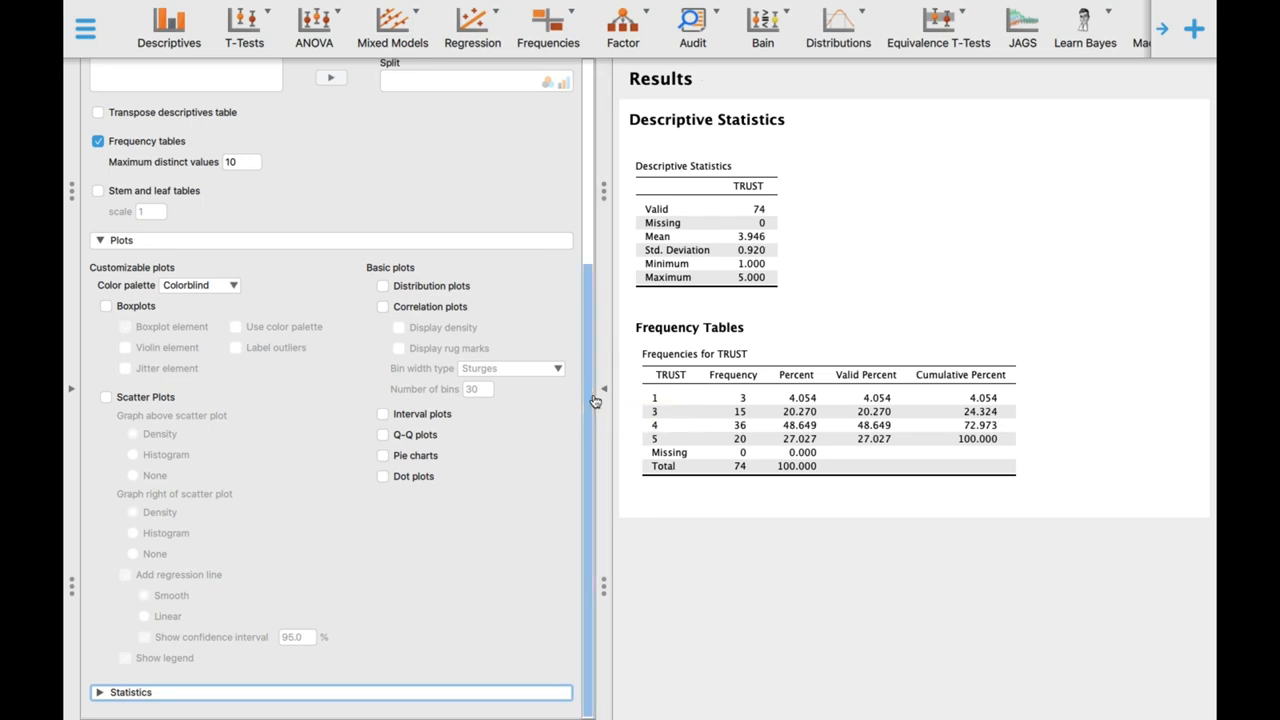
left_click(393, 692)
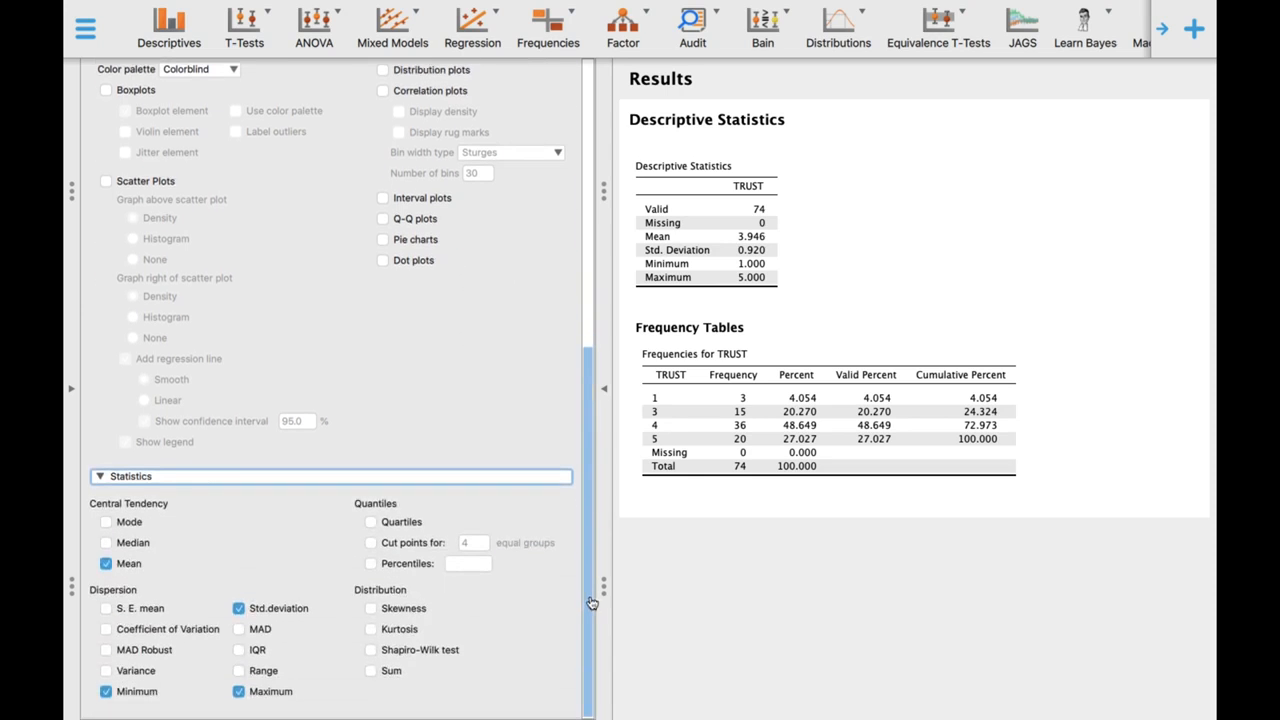
left_click(107, 543)
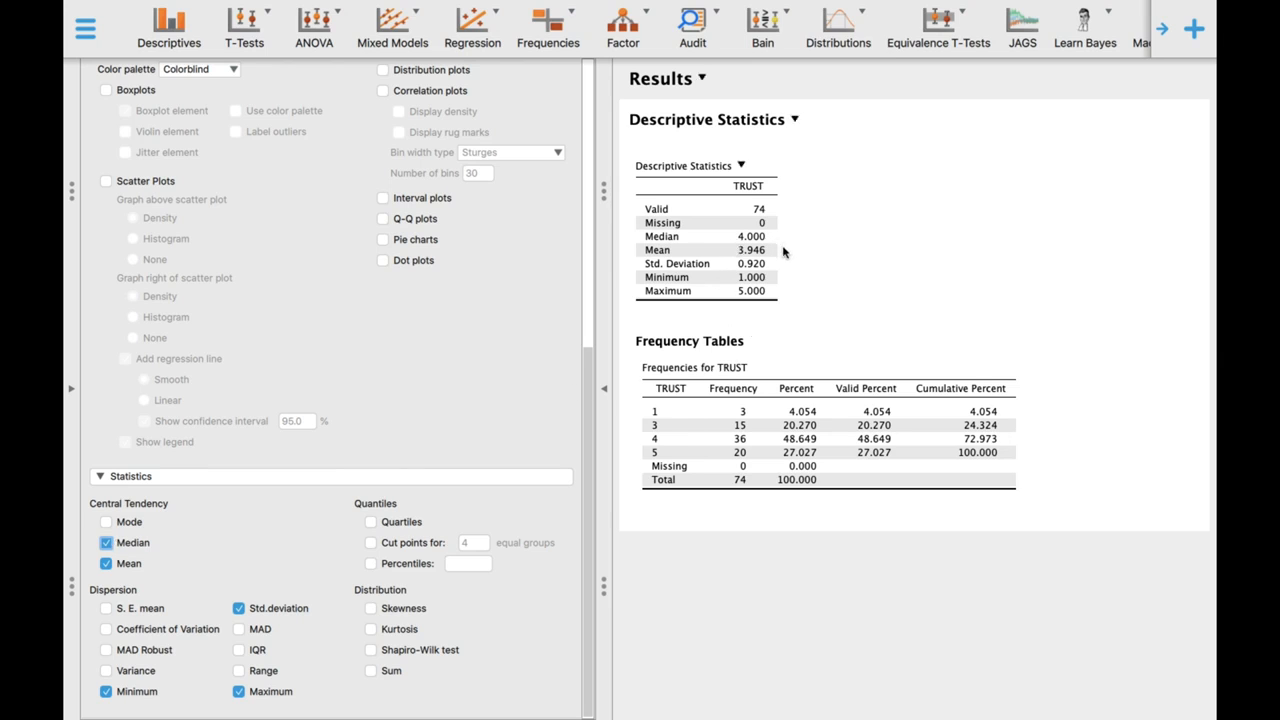
left_click_drag(589, 520, 590, 432)
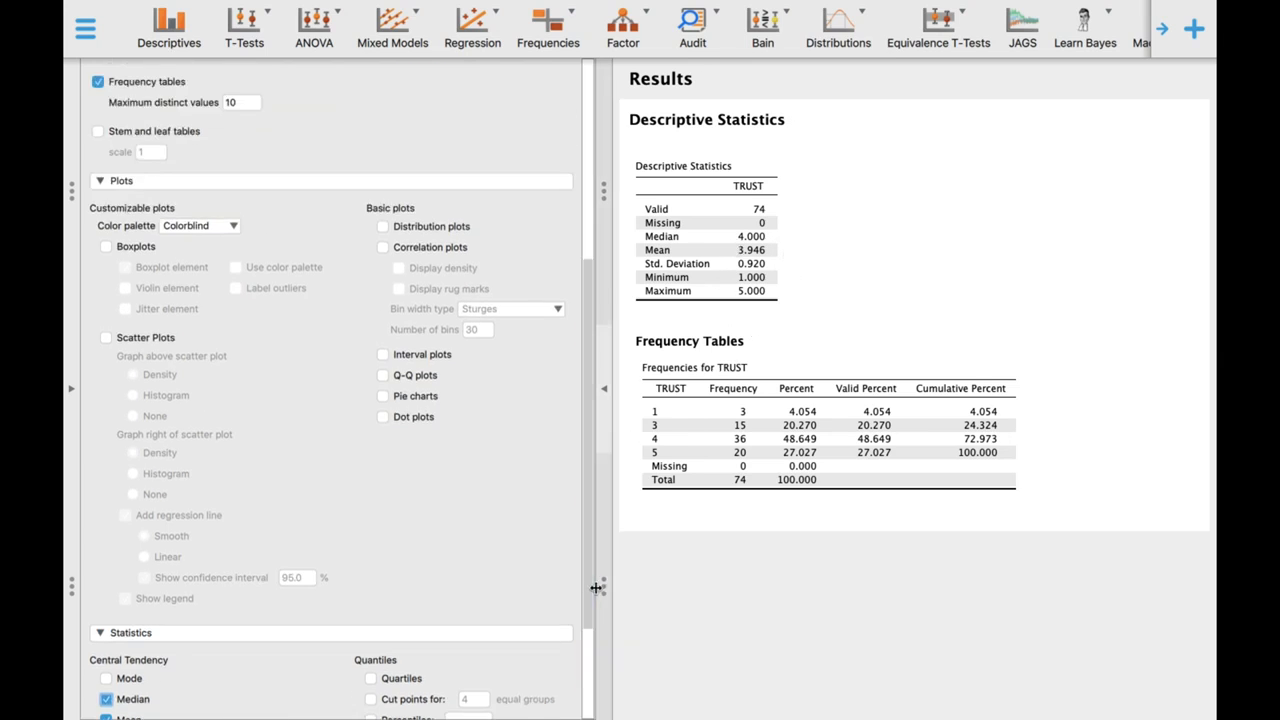
left_click_drag(590, 529, 588, 718)
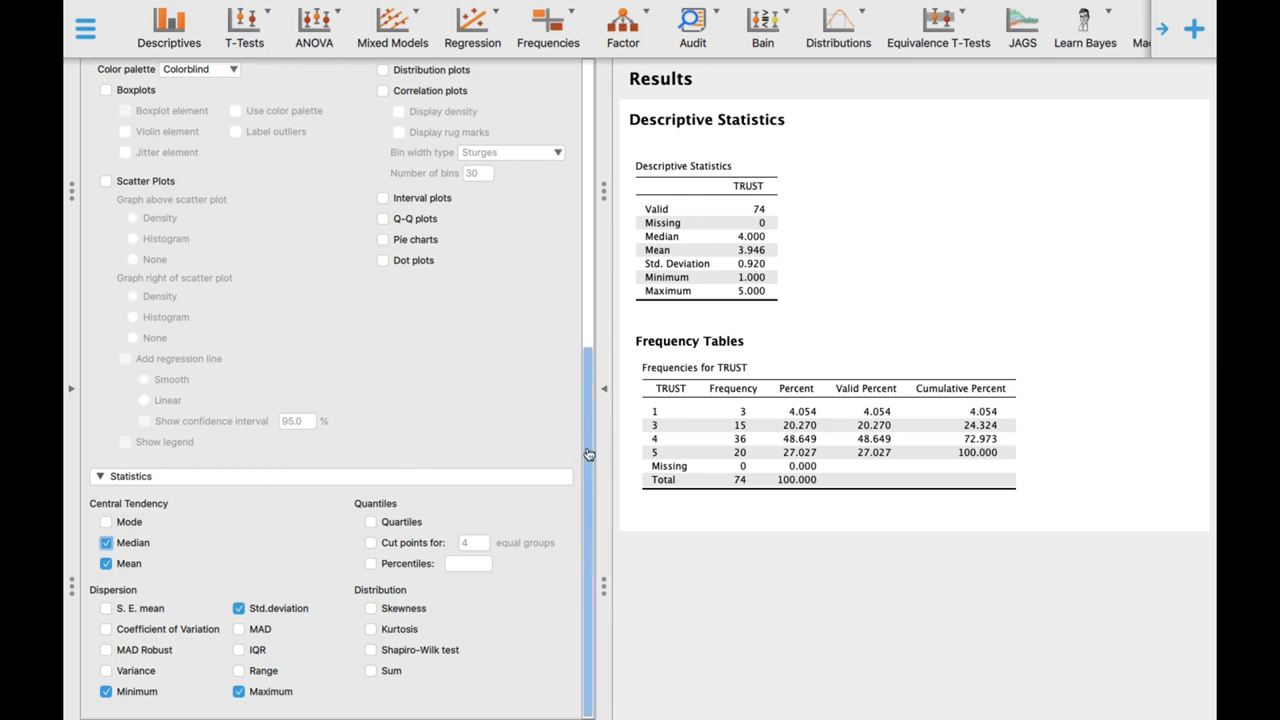
left_click_drag(589, 455, 614, 119)
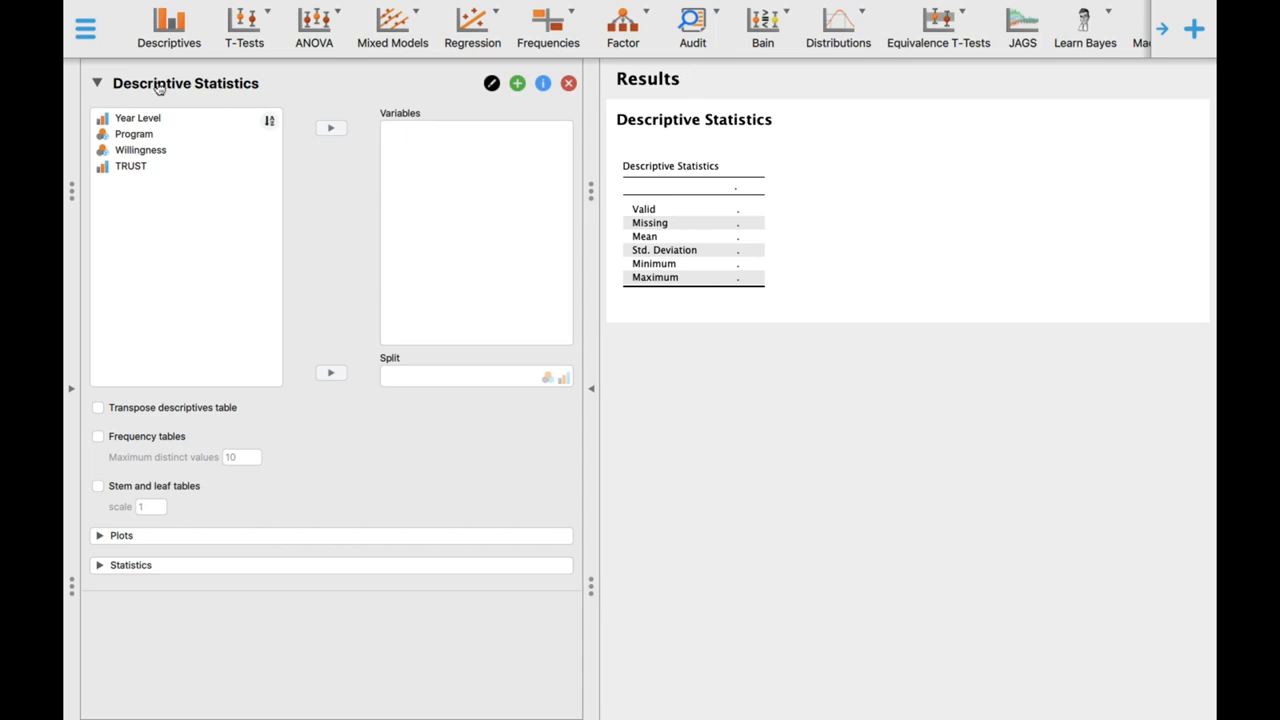
- Assign TRUST as the variable of the empty Descriptive Statistics analysis and enable boxplots for it
left_click(142, 168)
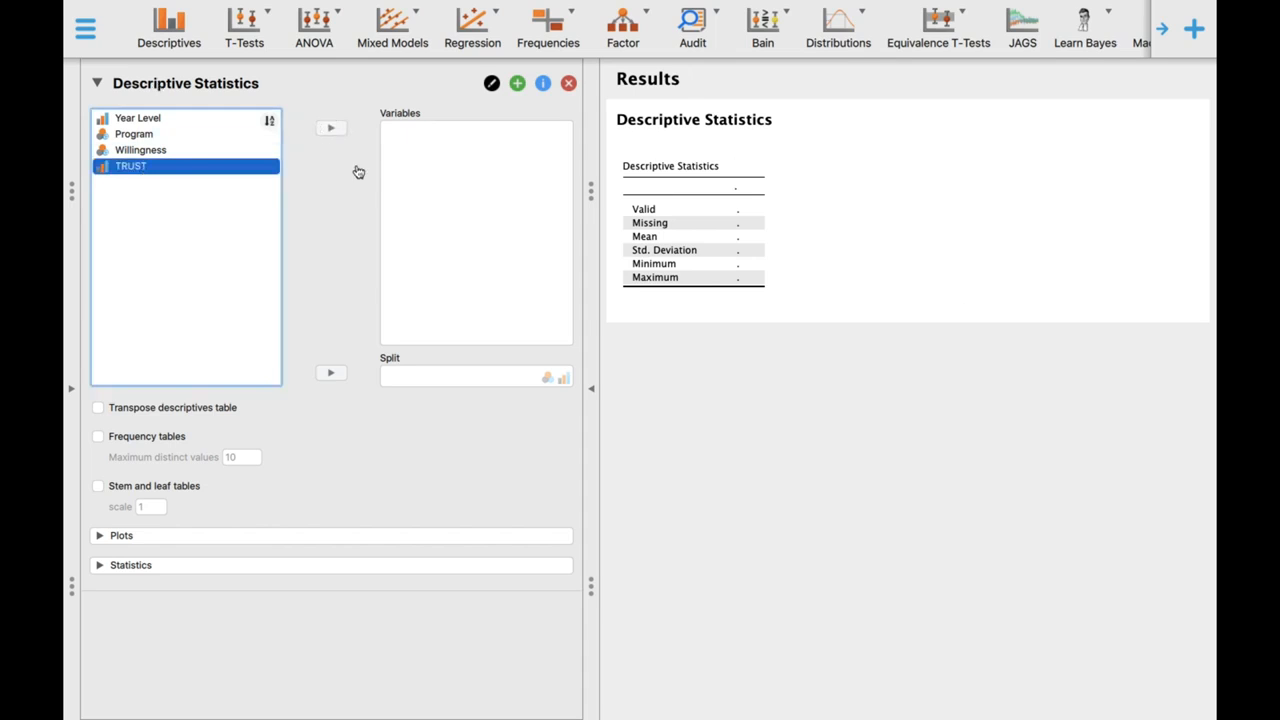
left_click_drag(147, 168, 439, 161)
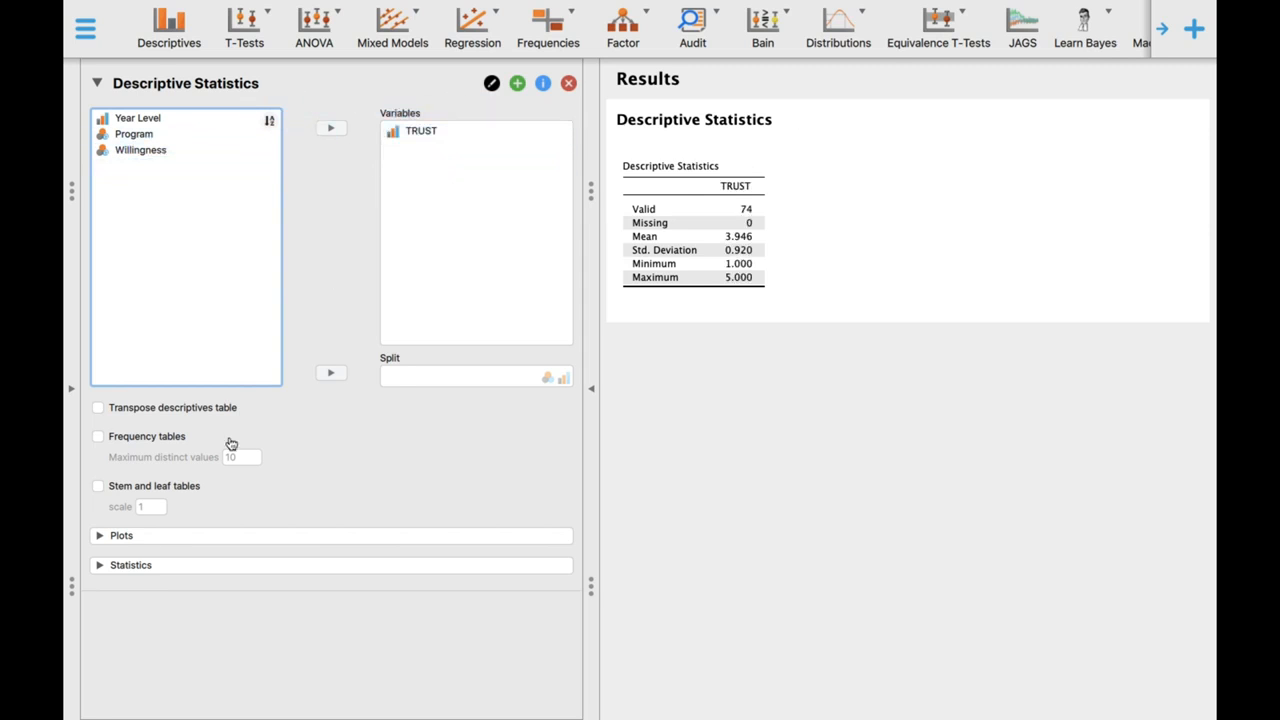
left_click(146, 543)
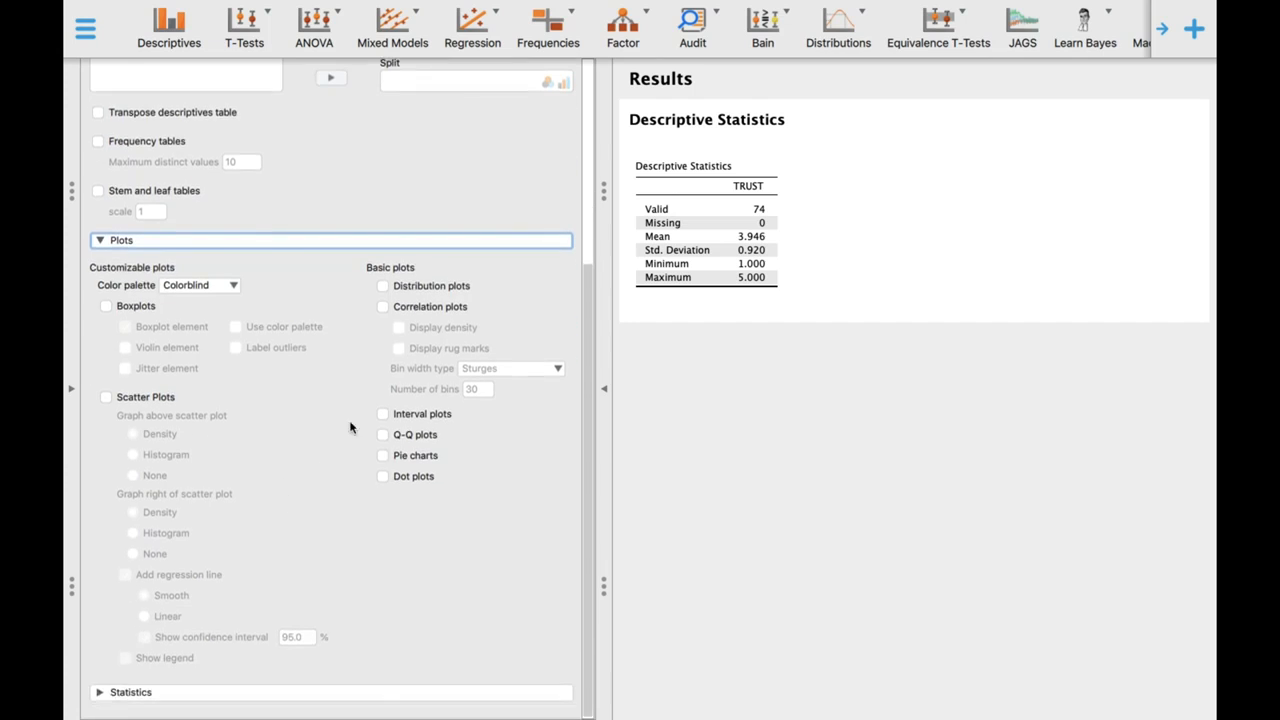
left_click(106, 306)
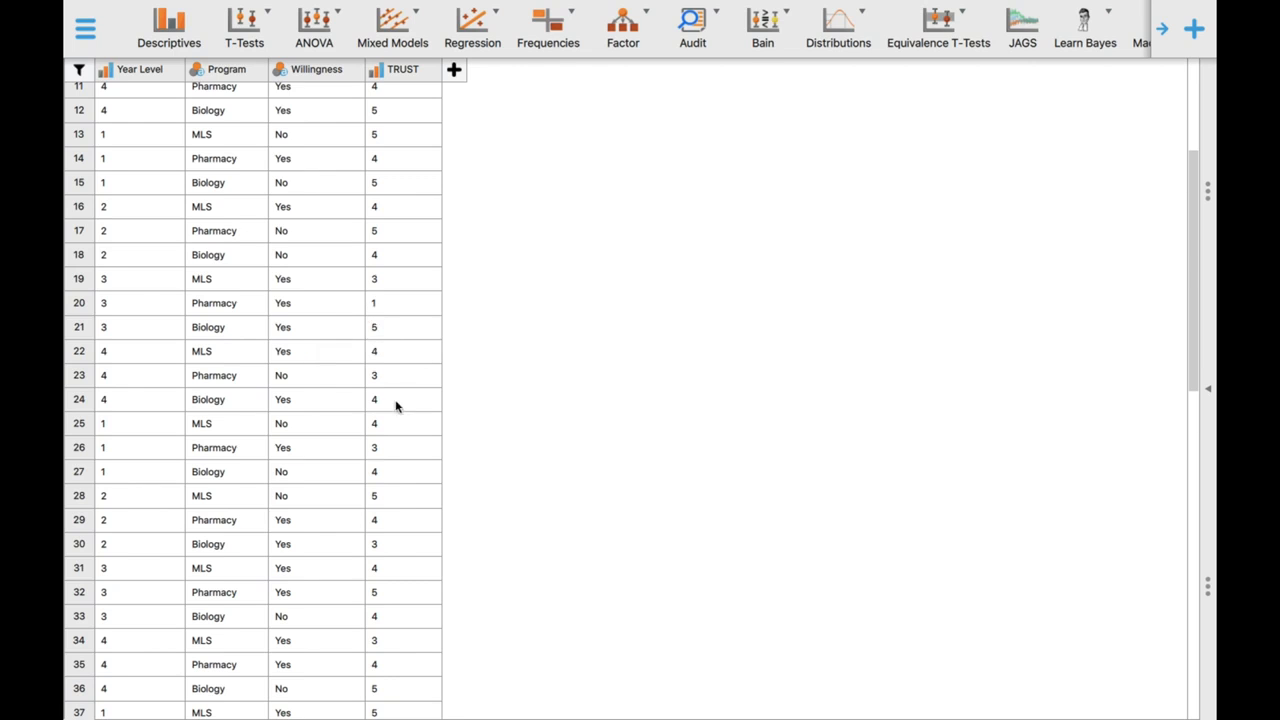
- Look through the data table's Year Level, Program, Willingness and TRUST records down to the last row
scroll(396, 408, "down", 5)
scroll(410, 554, "down", 2)
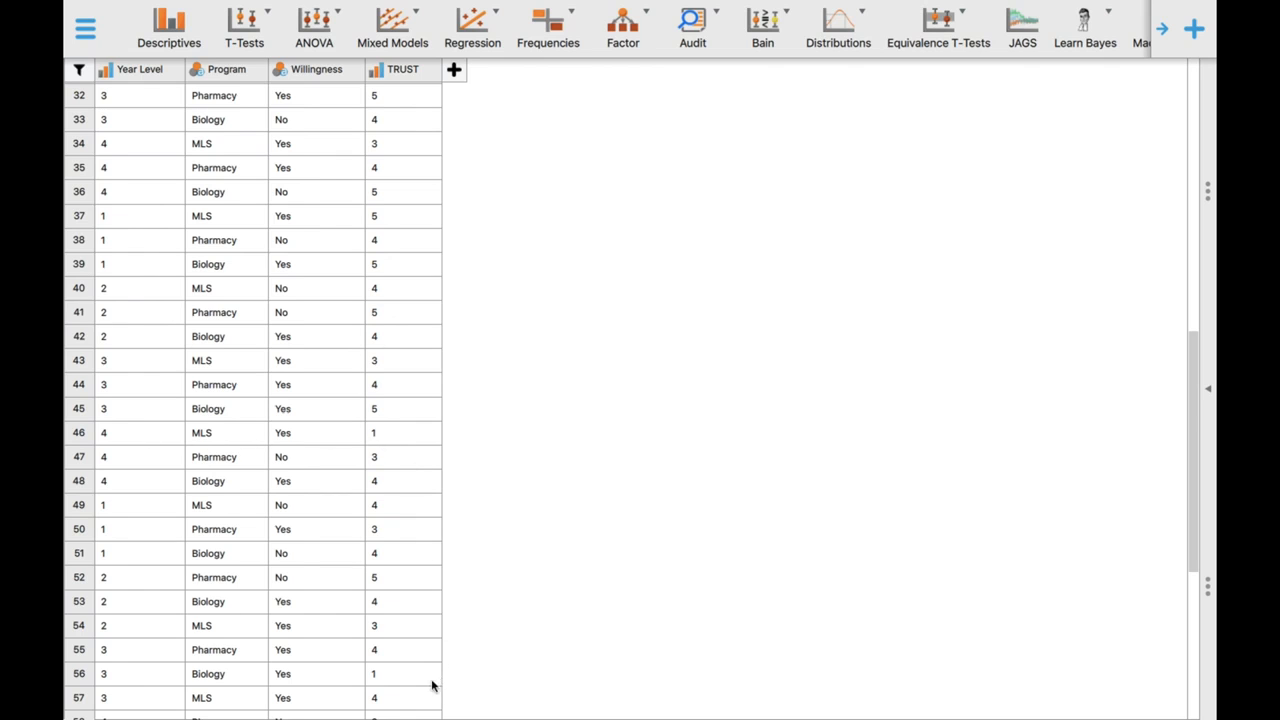
scroll(349, 629, "down", 3)
scroll(352, 623, "down", 2)
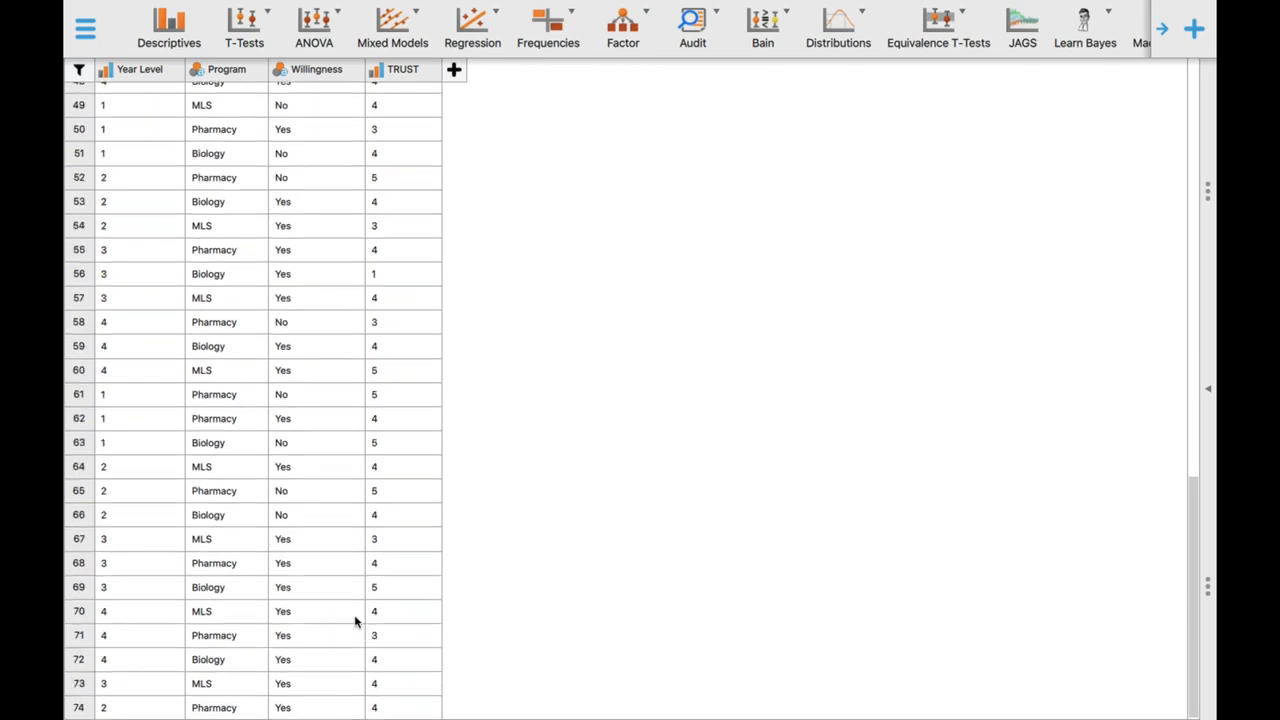
scroll(354, 622, "up", 6)
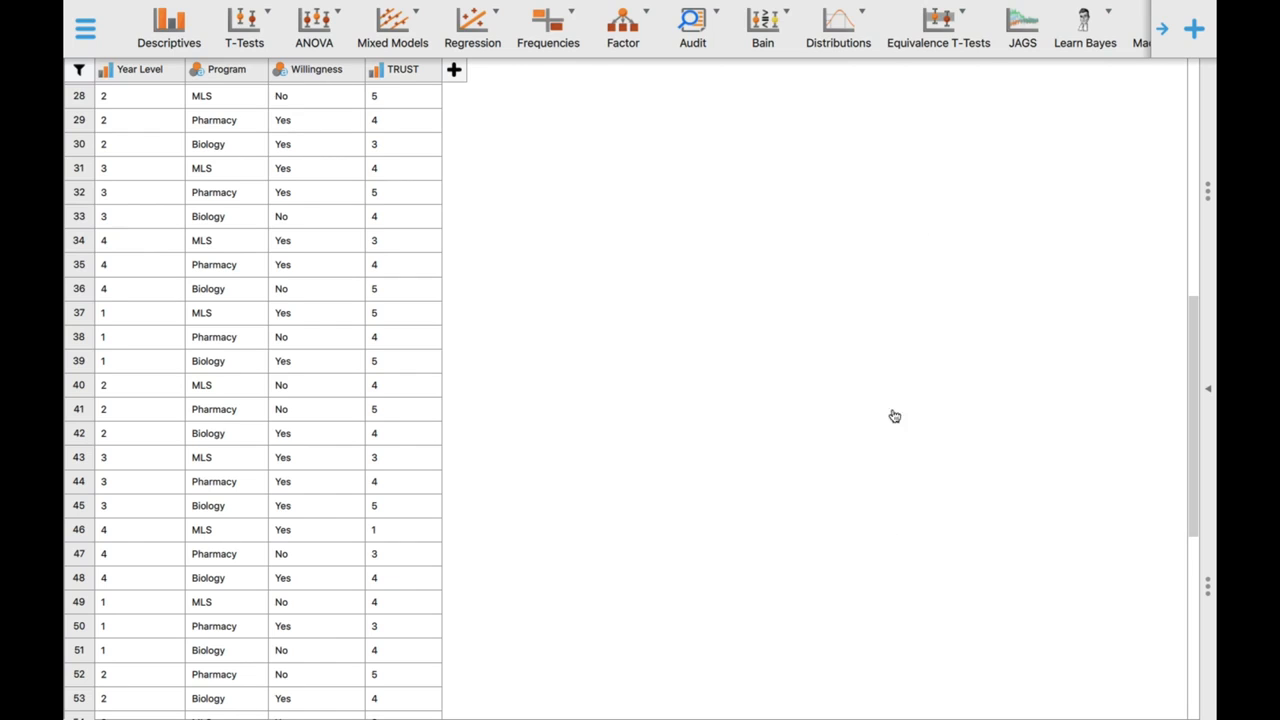
mouse_move(824, 32)
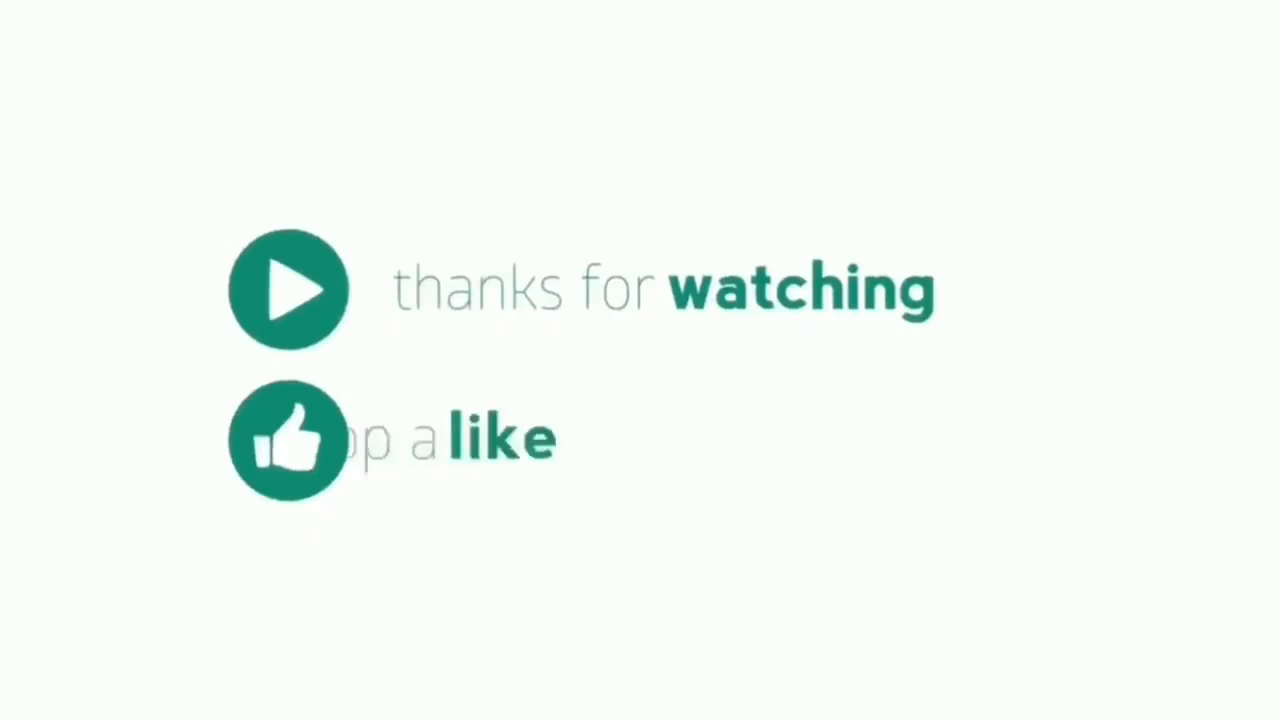